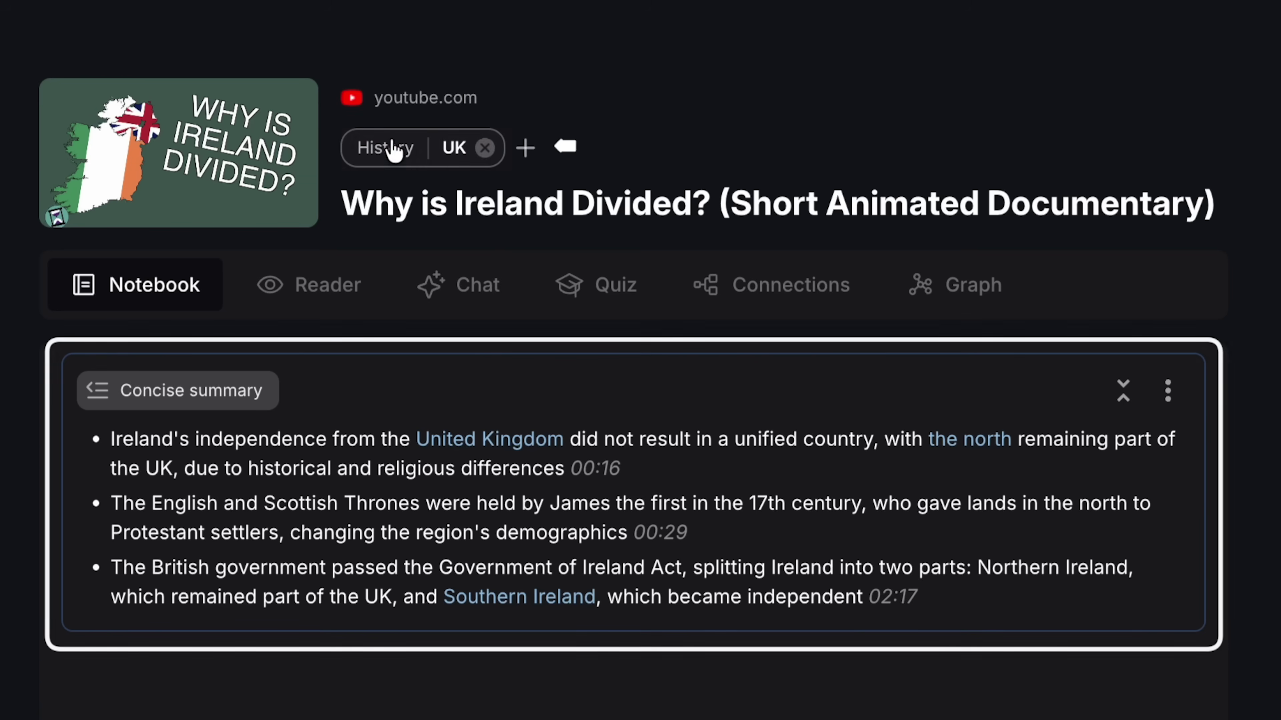
# Show the Ireland card's Graph and expand it with Show more to reveal linked cards like Frontiers
pyautogui.click(921, 287)
pyautogui.click(387, 676)
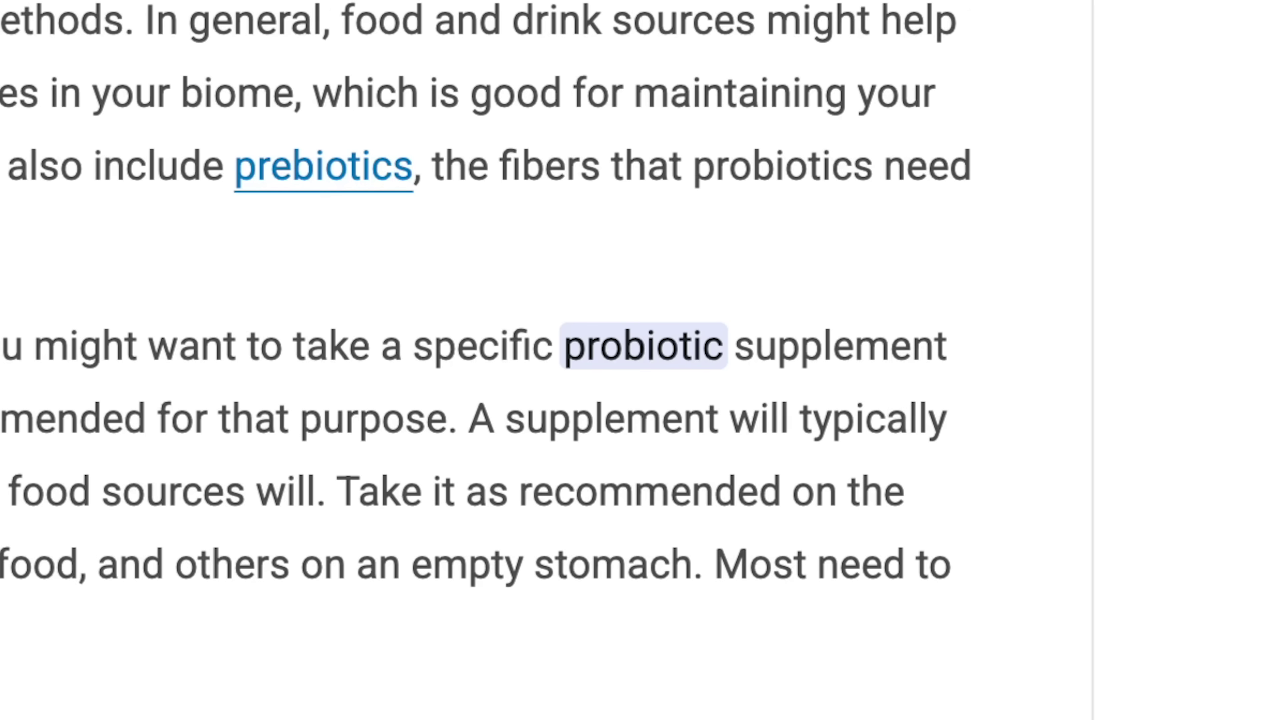
pyautogui.moveTo(716, 353)
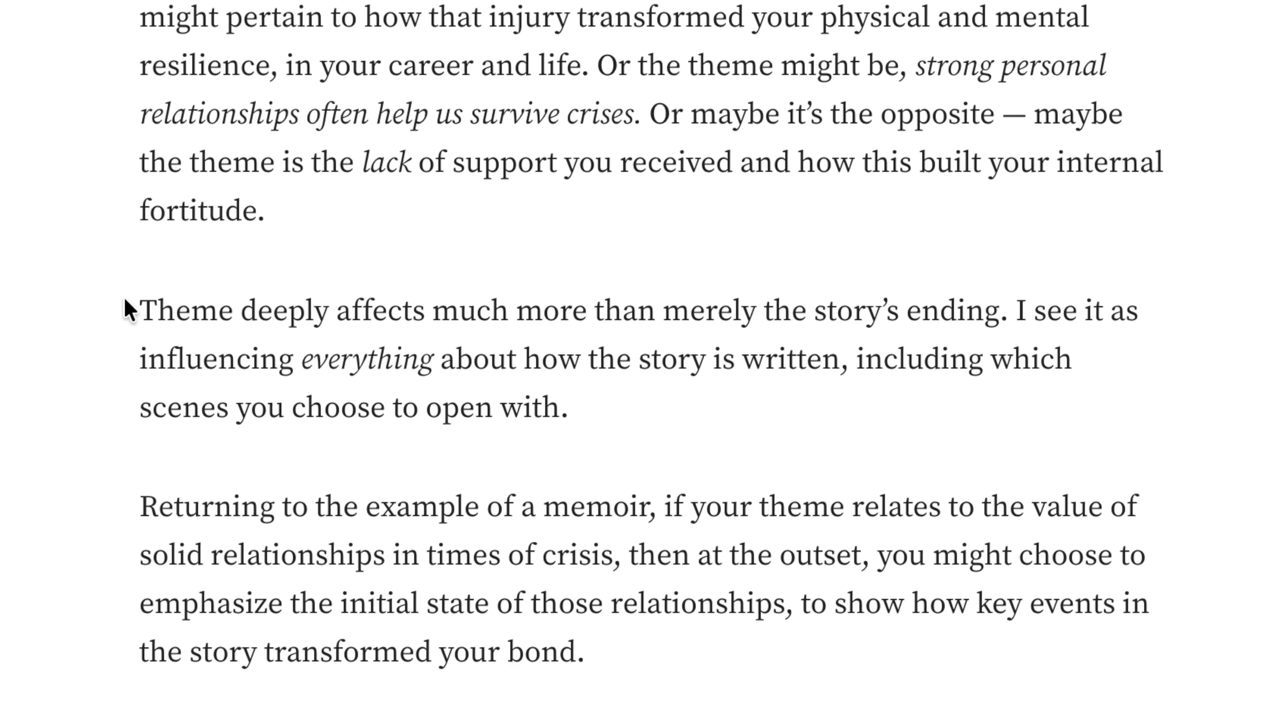
# Drag the science and health benefits article under Microbiome, then view the website's Chat, graph and review features
pyautogui.moveTo(129, 309); pyautogui.dragTo(617, 417)
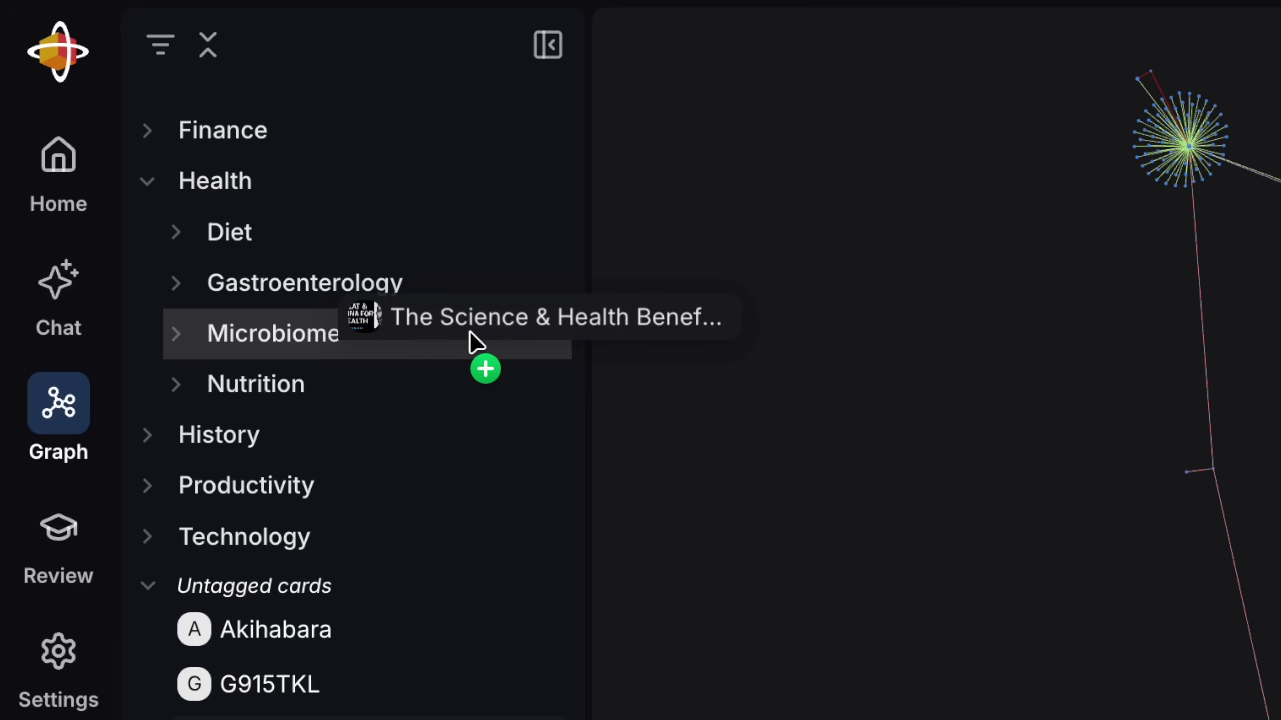
pyautogui.moveTo(475, 343); pyautogui.dragTo(473, 343)
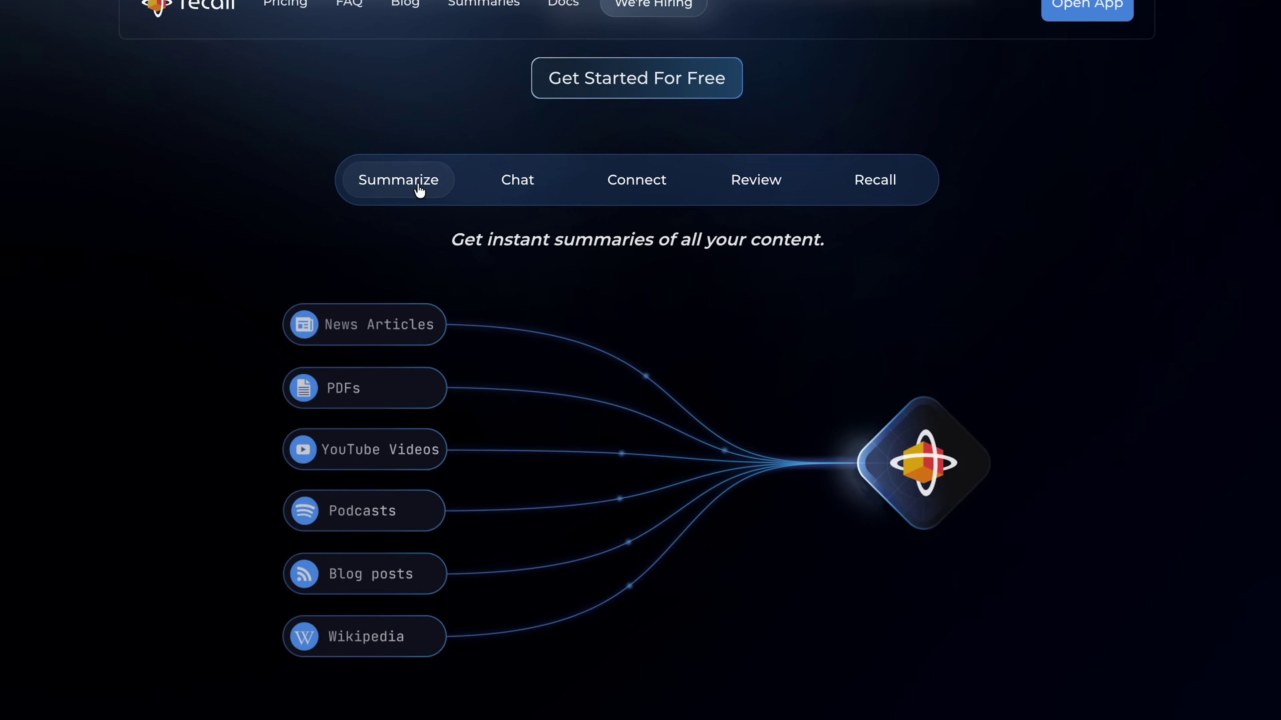
pyautogui.click(523, 204)
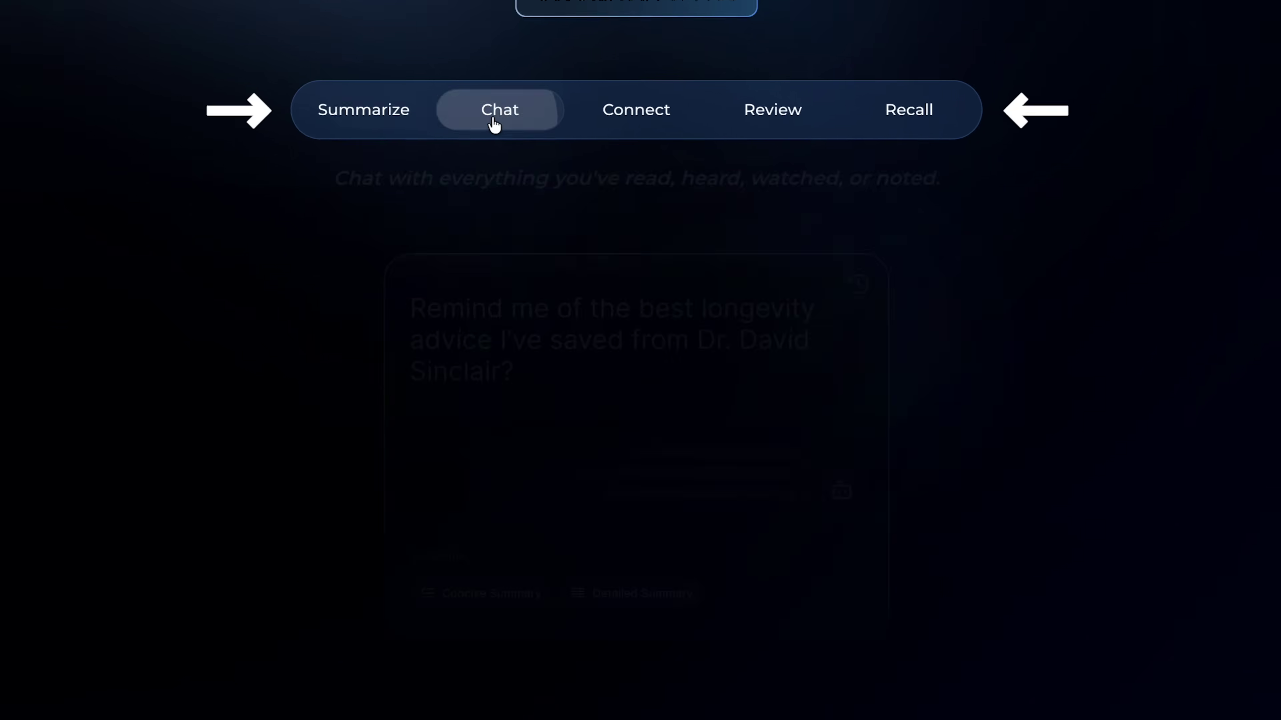
pyautogui.click(627, 89)
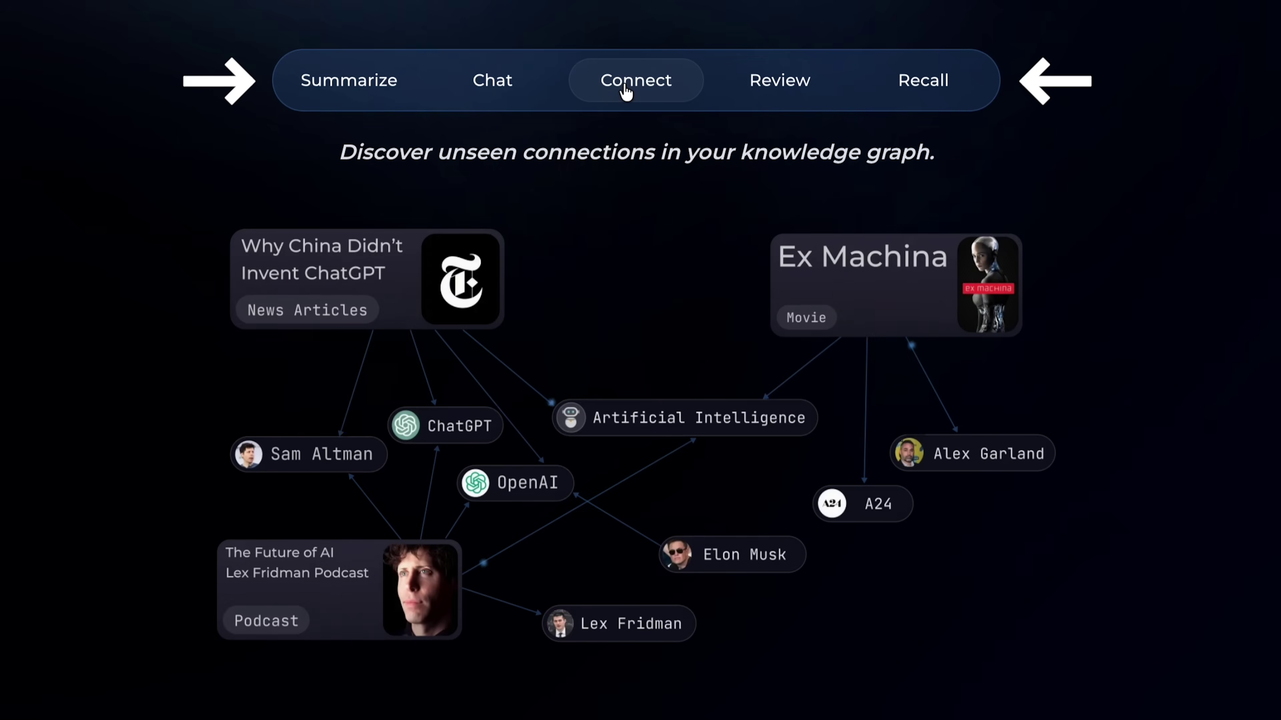
pyautogui.click(767, 93)
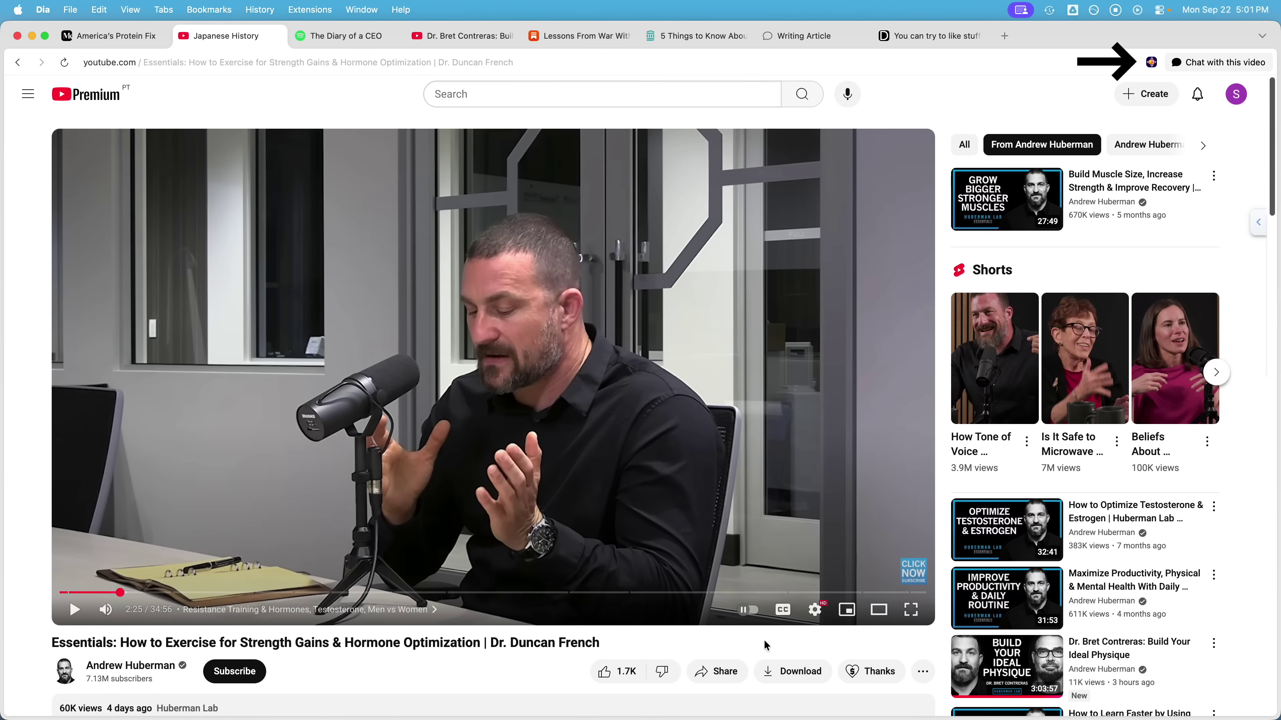
# Summarize the strength-and-hormones video with the Recall extension and ask how stress affects testosterone
pyautogui.click(1151, 63)
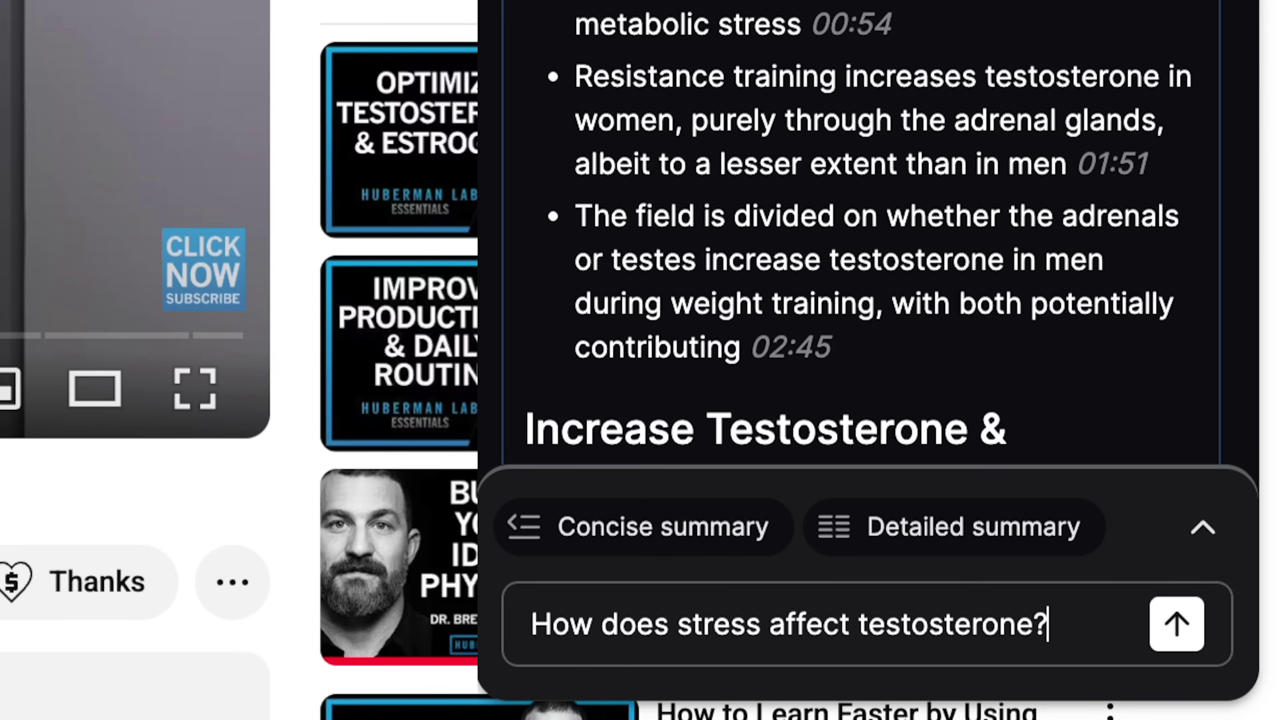
pyautogui.write('e?')
pyautogui.press('Return')
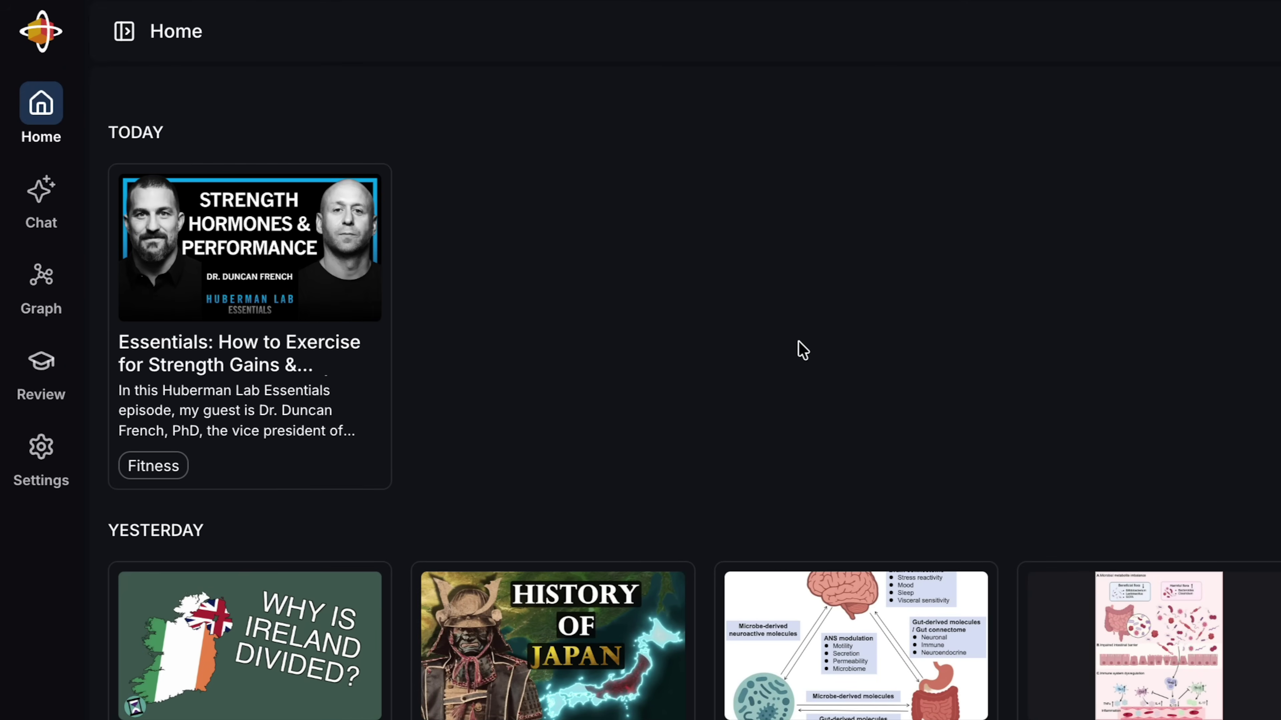
# Open the Essentials card from Home and switch to its Graph tab
pyautogui.click(297, 343)
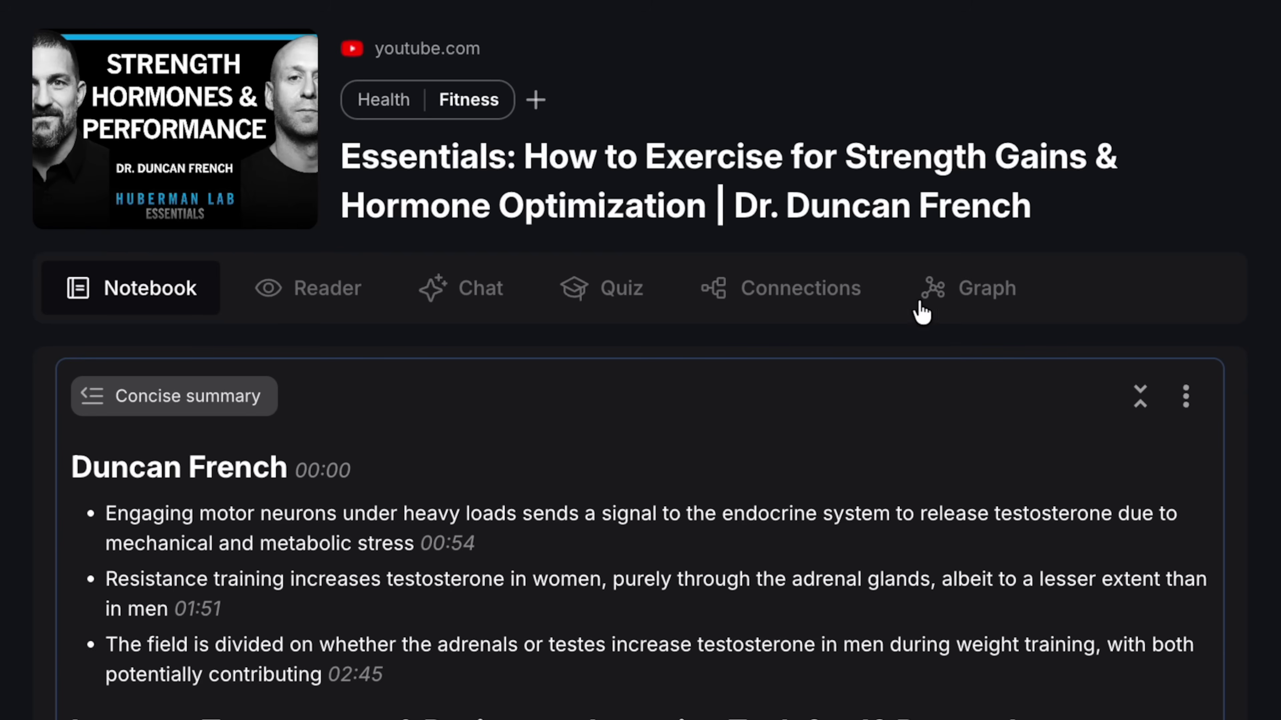
pyautogui.click(921, 310)
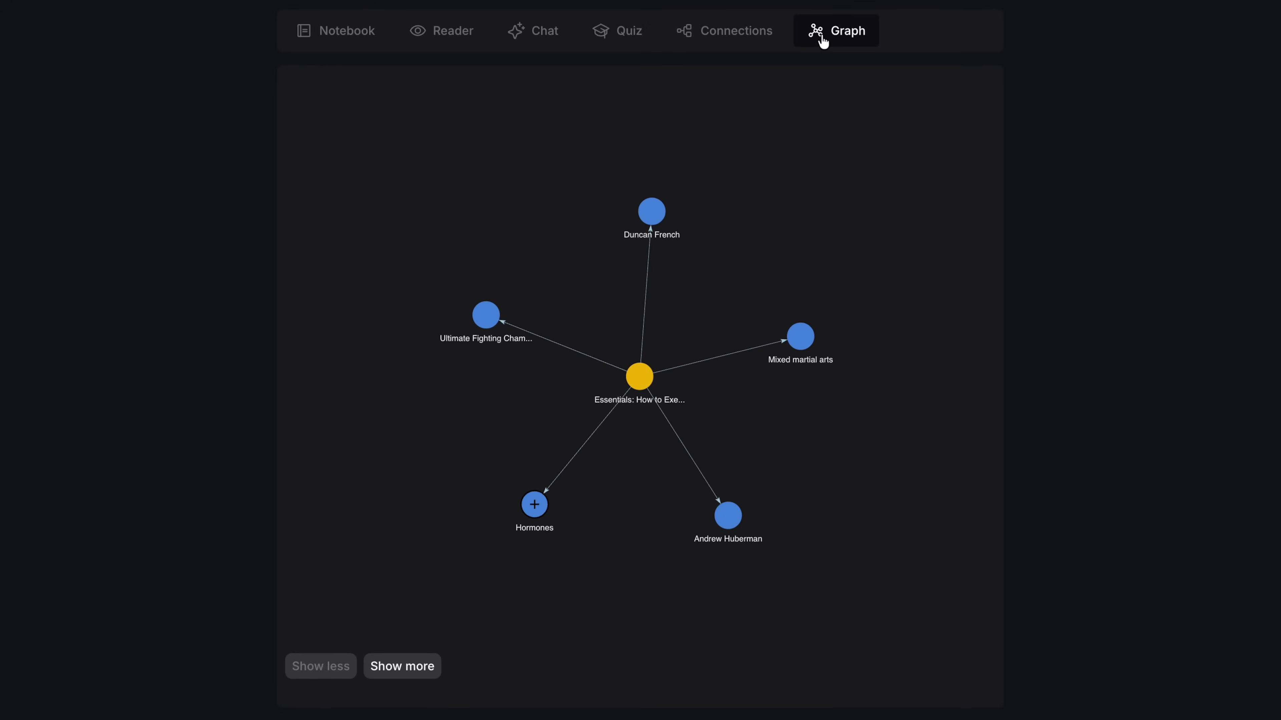
# Expand the Essentials graph via Show more through Hormones to Gut Microbiota Dysbiosis, then open the global Graph
pyautogui.click(388, 667)
pyautogui.moveTo(626, 523); pyautogui.dragTo(766, 191)
pyautogui.moveTo(599, 342)
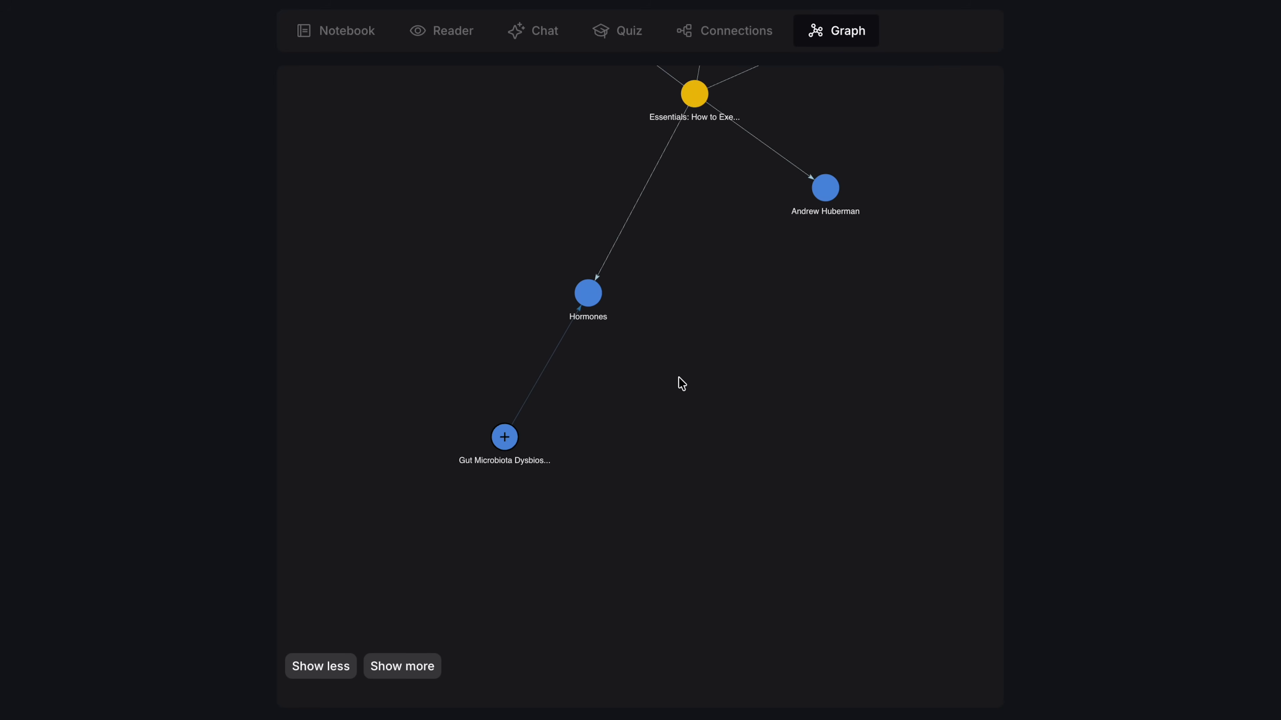
pyautogui.scroll(-3, 682, 385)
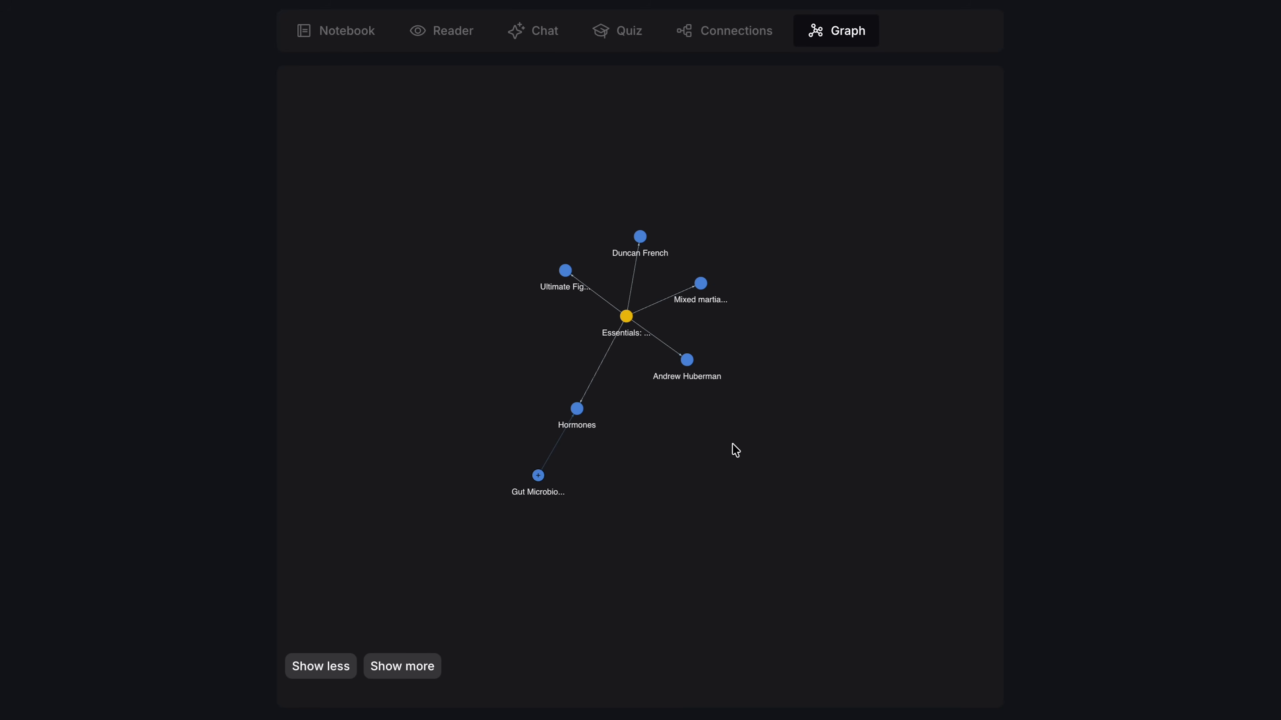
pyautogui.click(432, 665)
pyautogui.scroll(-3, 742, 451)
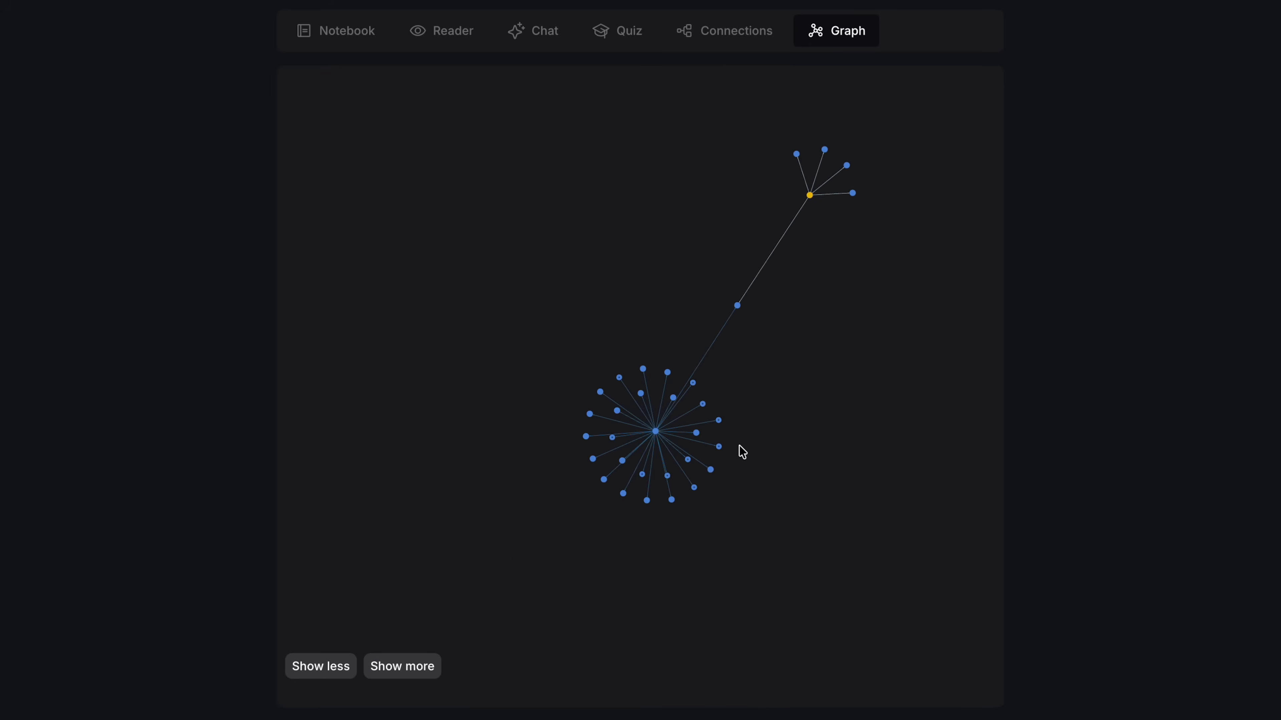
pyautogui.click(410, 676)
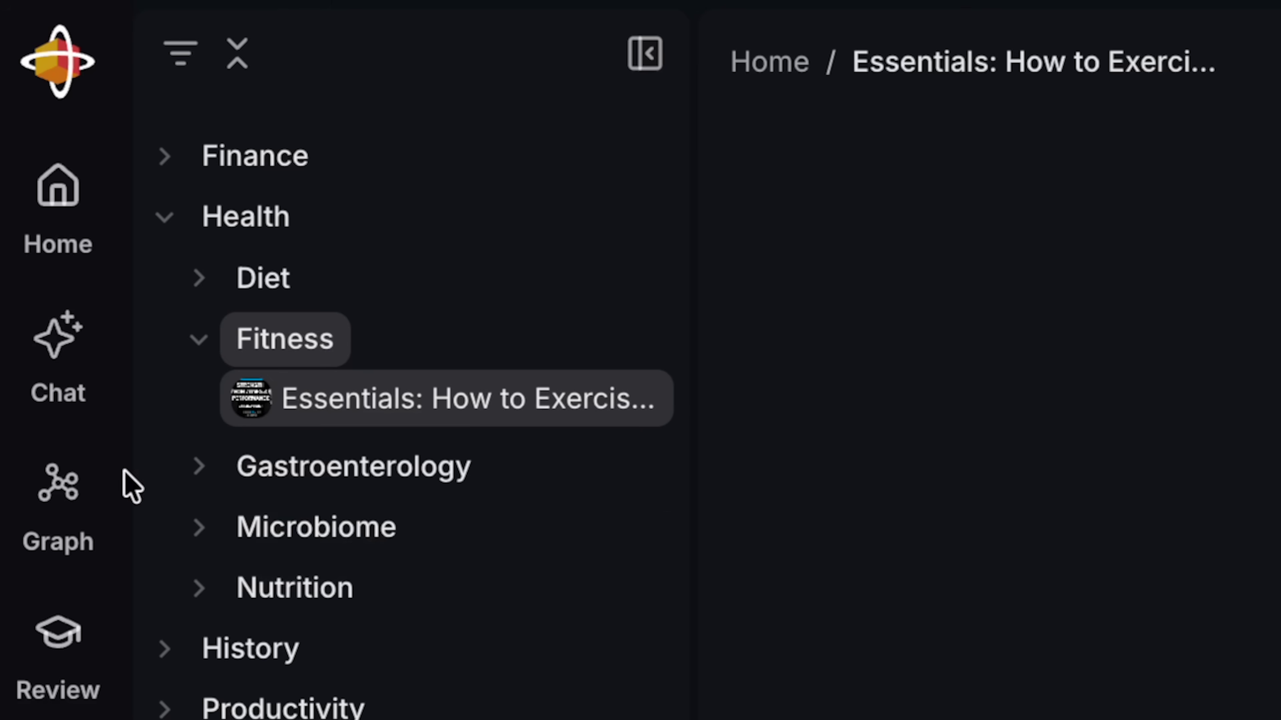
pyautogui.click(31, 497)
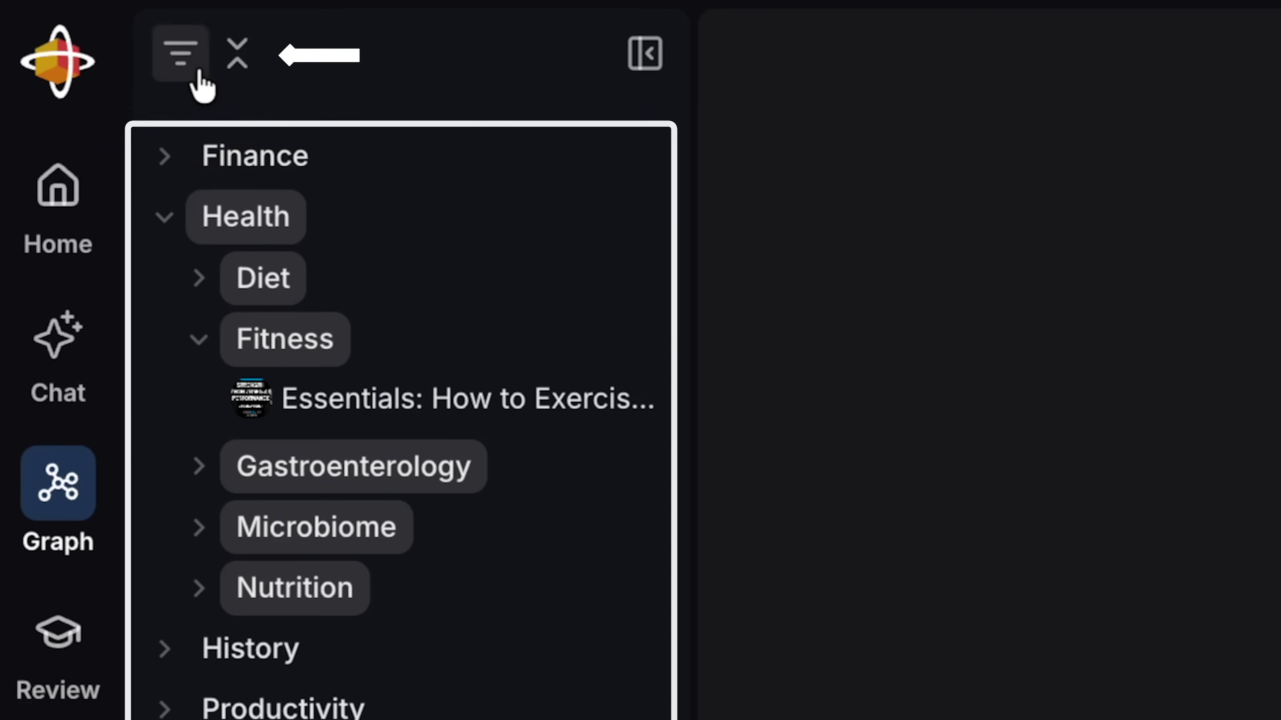
# Open the tag filter, then show the Essentials card's graph expanded with Show more
pyautogui.click(199, 76)
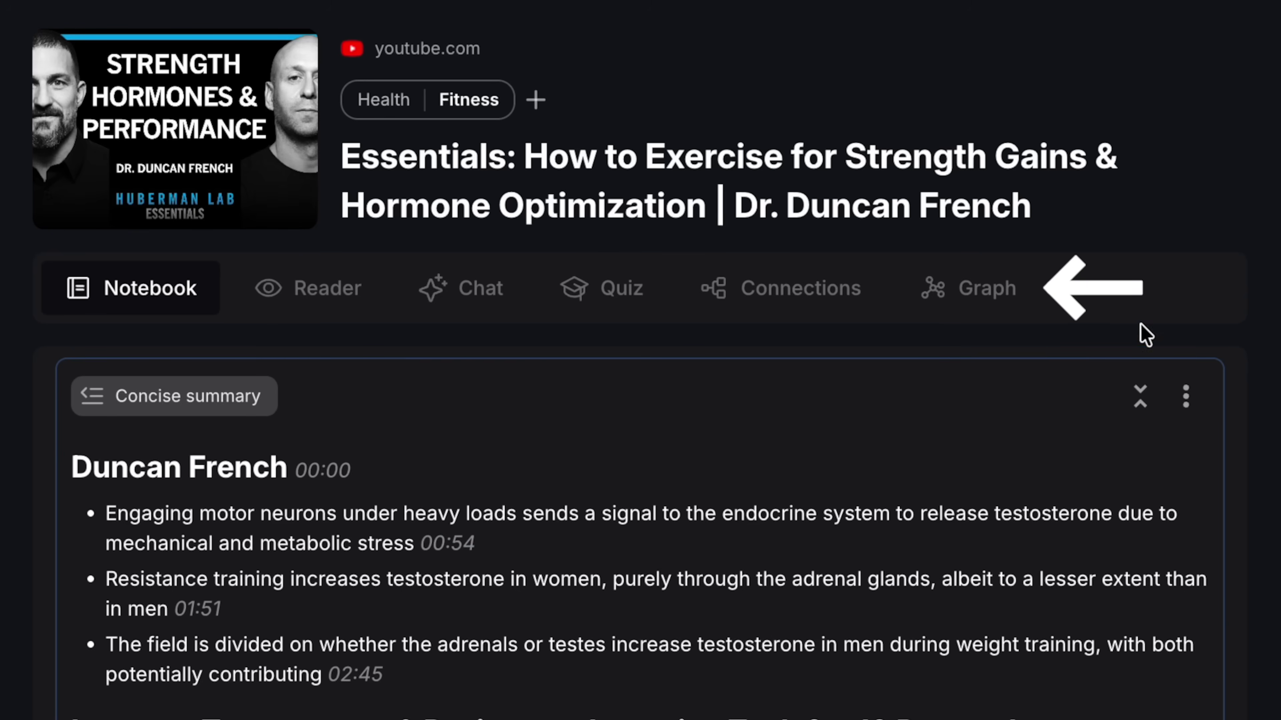
pyautogui.click(1002, 301)
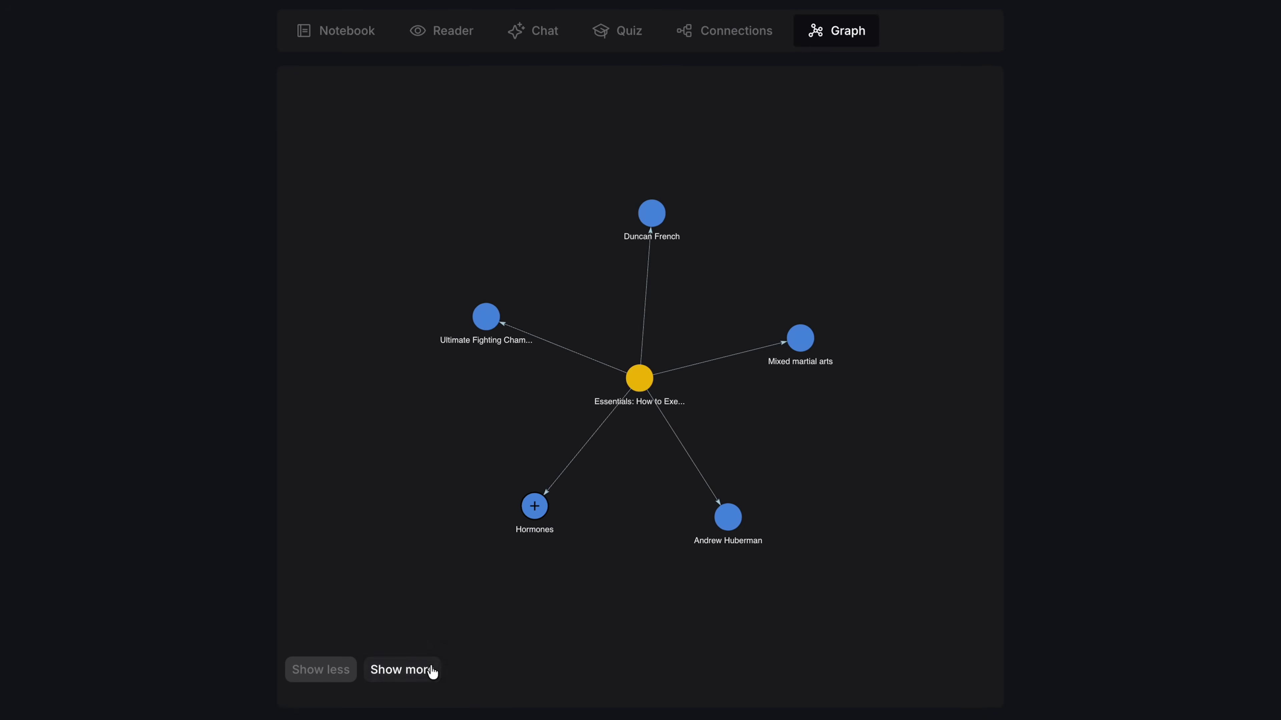
pyautogui.click(424, 670)
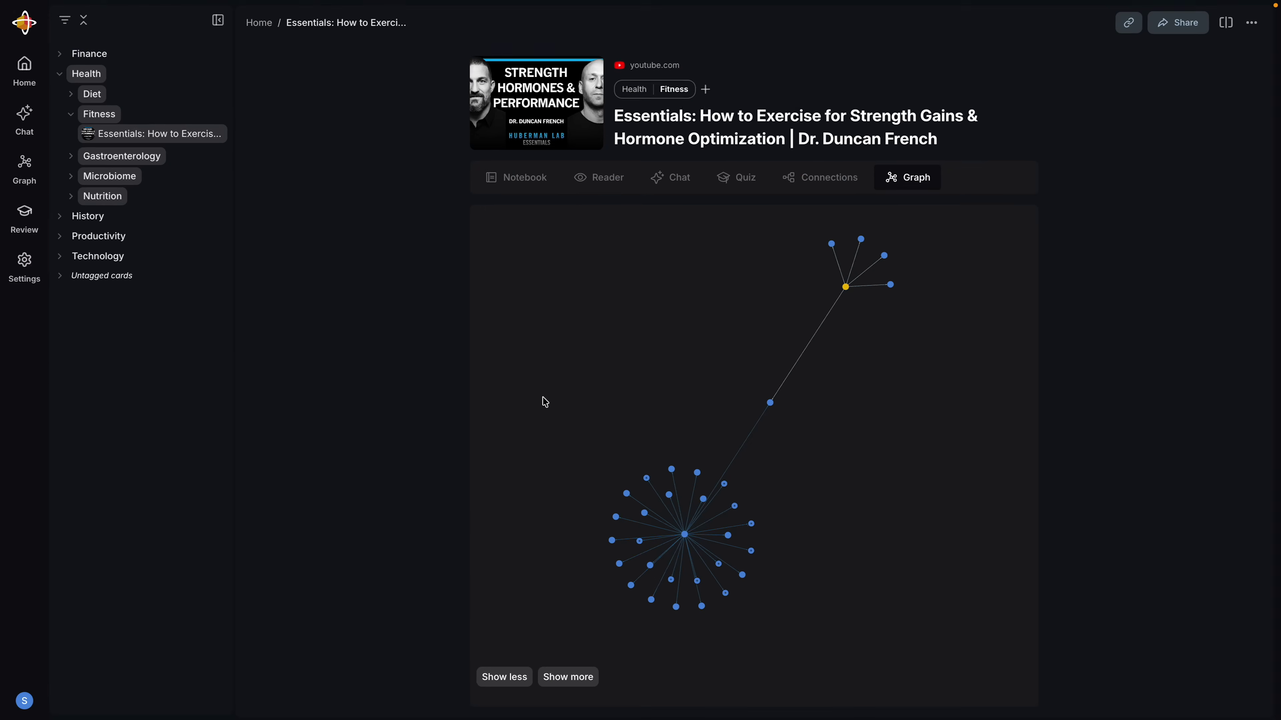
# Generate quiz questions for the Essentials card and answer the first with Adrenal glands
pyautogui.click(724, 184)
pyautogui.click(578, 381)
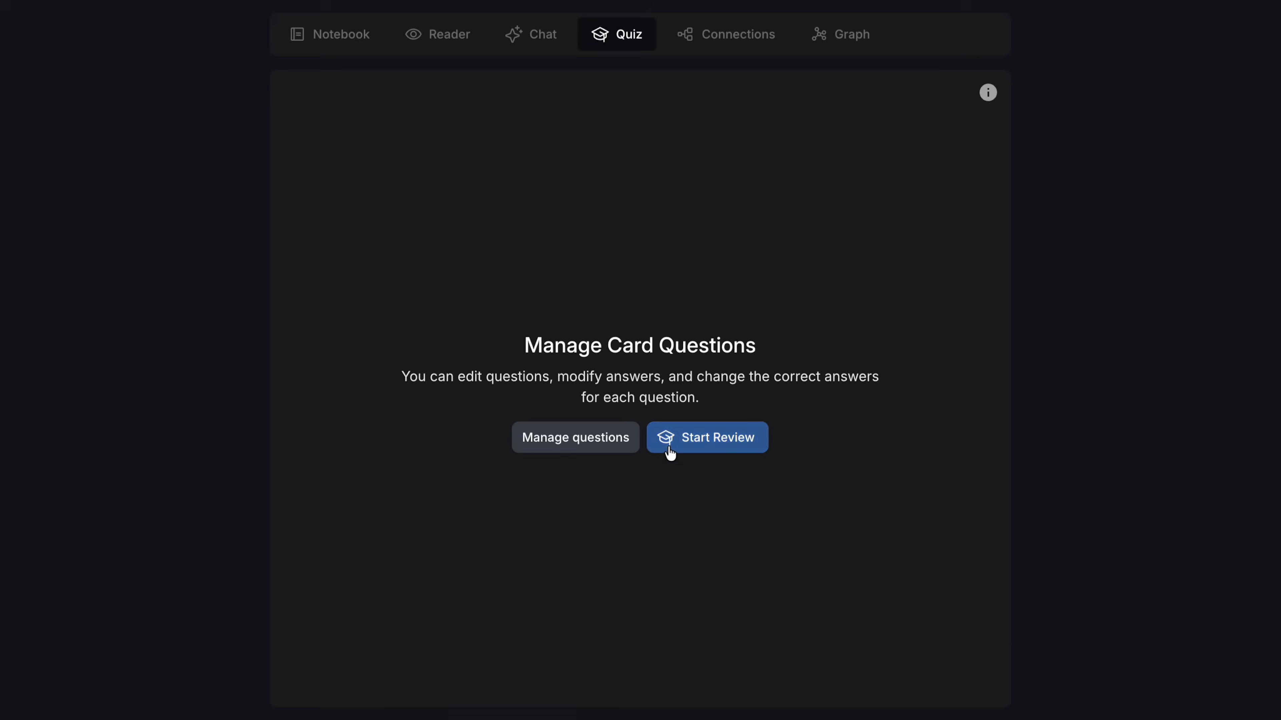
pyautogui.click(670, 453)
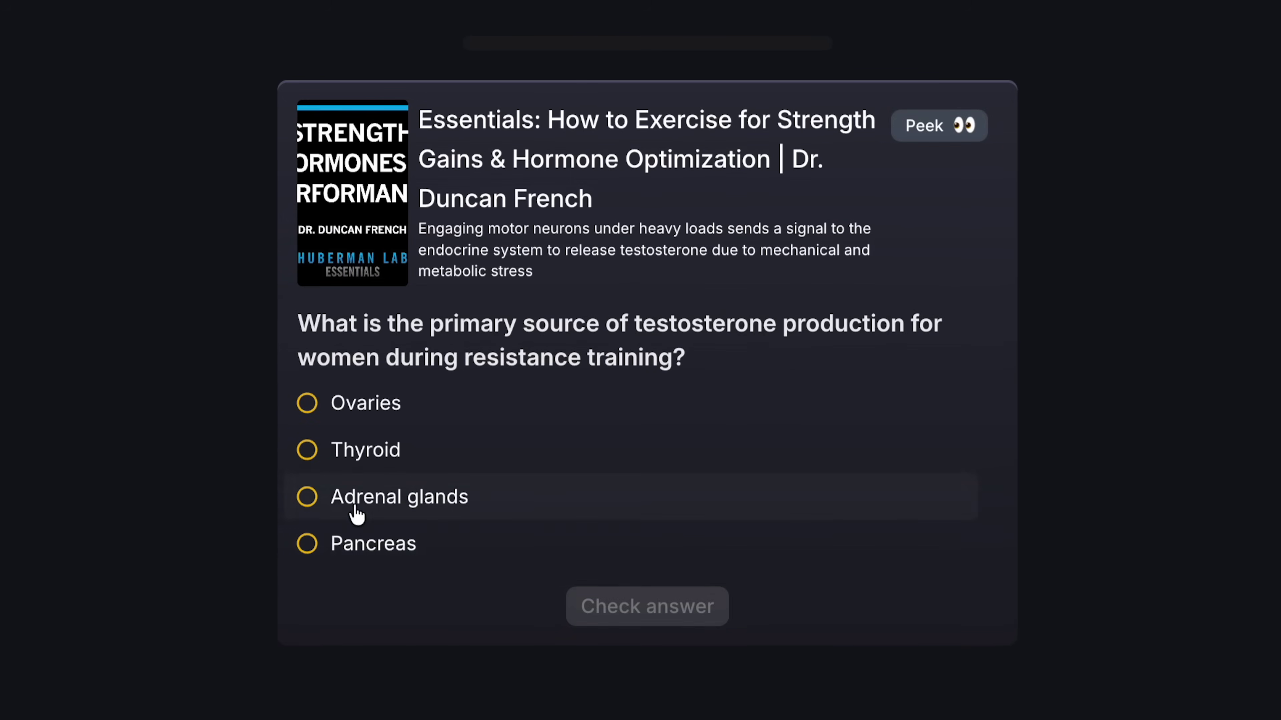
pyautogui.click(677, 609)
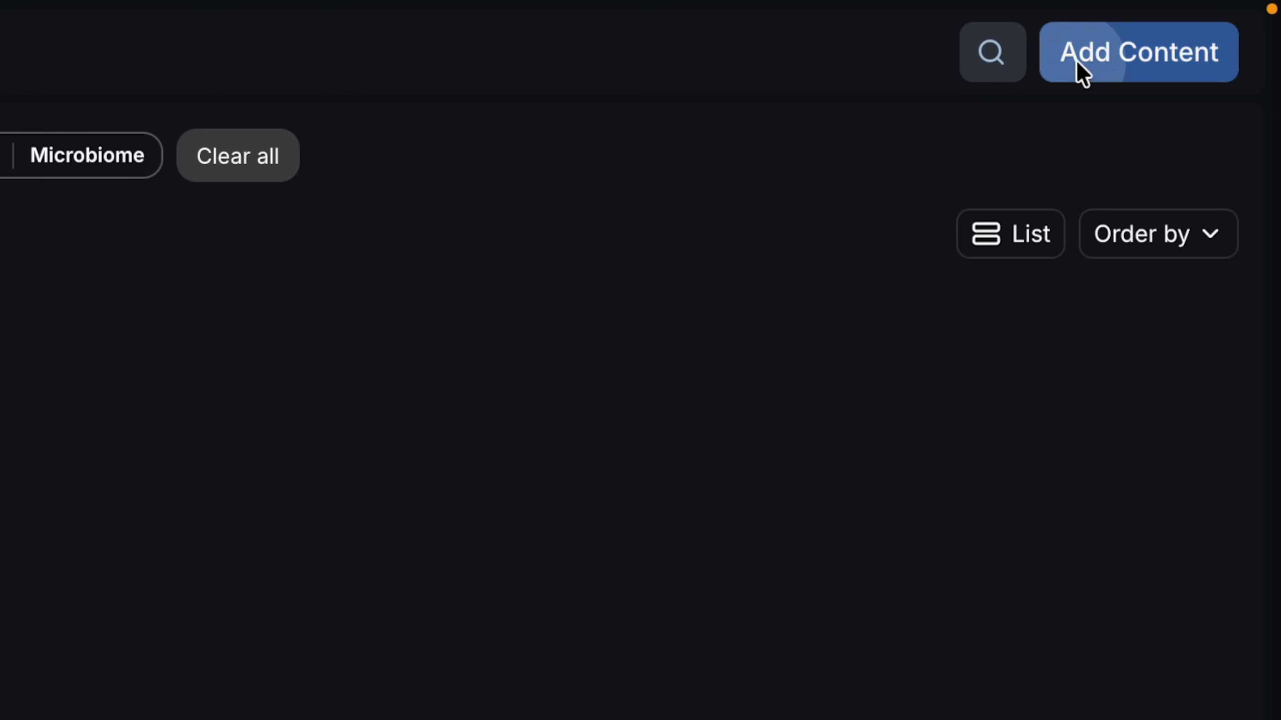
# Start adding new content, switch to PDF upload, and highlight the spaced-repetition explanation text
pyautogui.click(1082, 70)
pyautogui.click(491, 146)
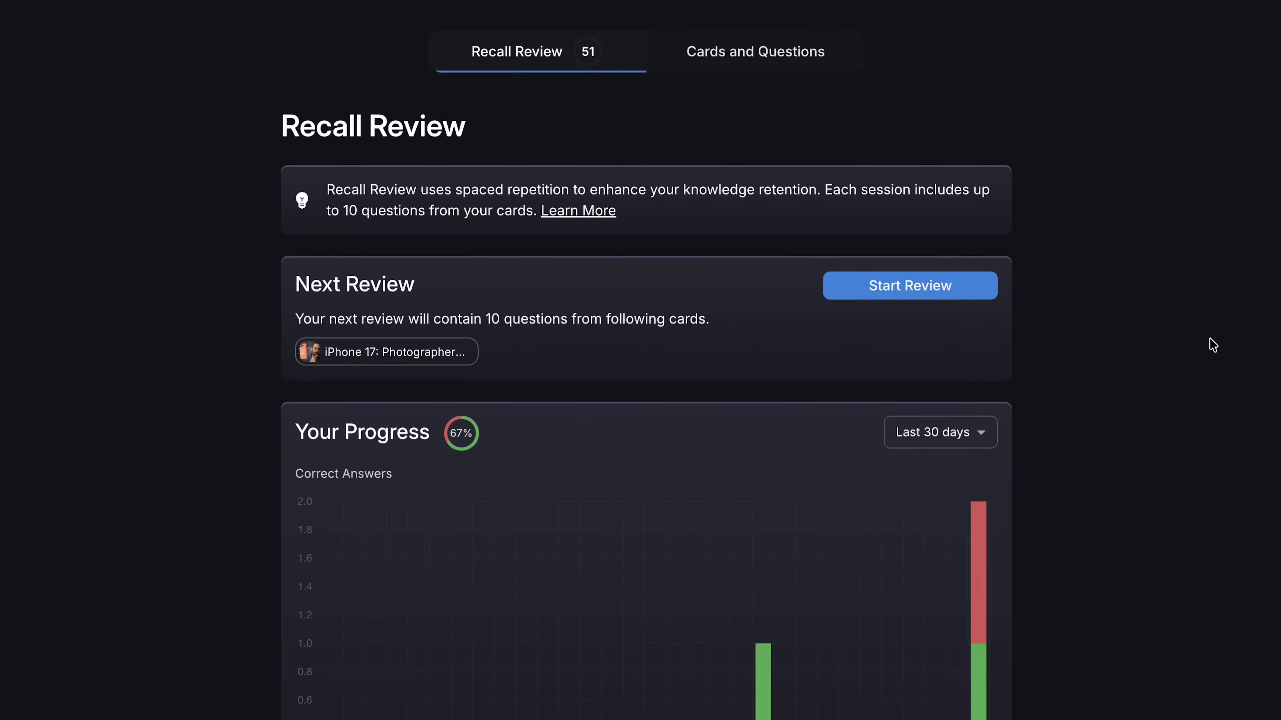
pyautogui.moveTo(287, 206); pyautogui.dragTo(373, 206)
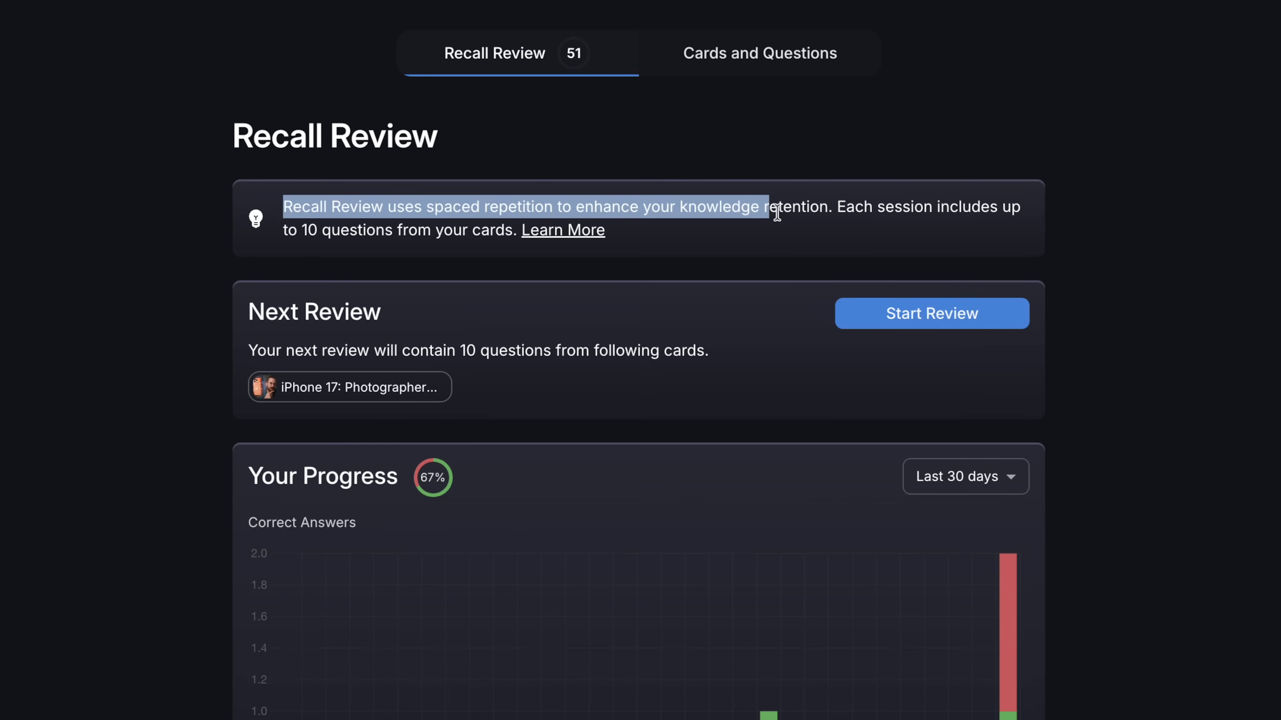
pyautogui.click(1097, 253)
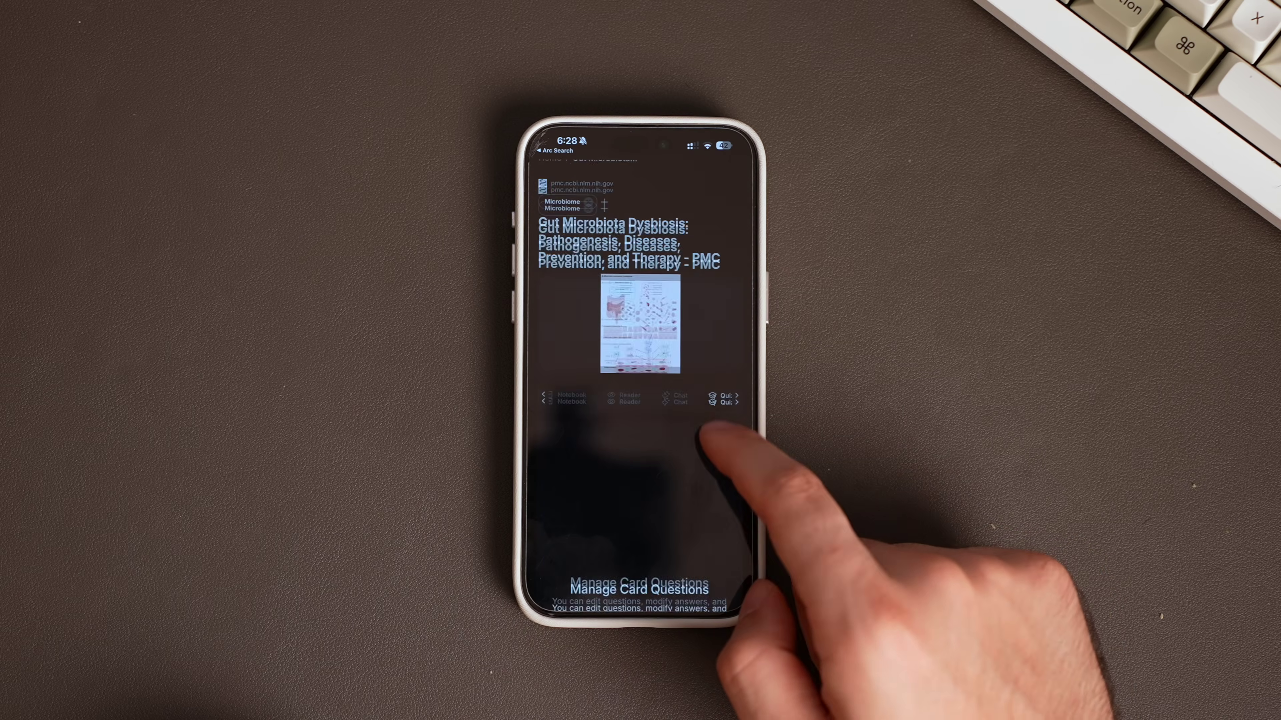
# Answer the dysbiosis quiz question with Inflammation, check it, and continue
pyautogui.click(660, 505)
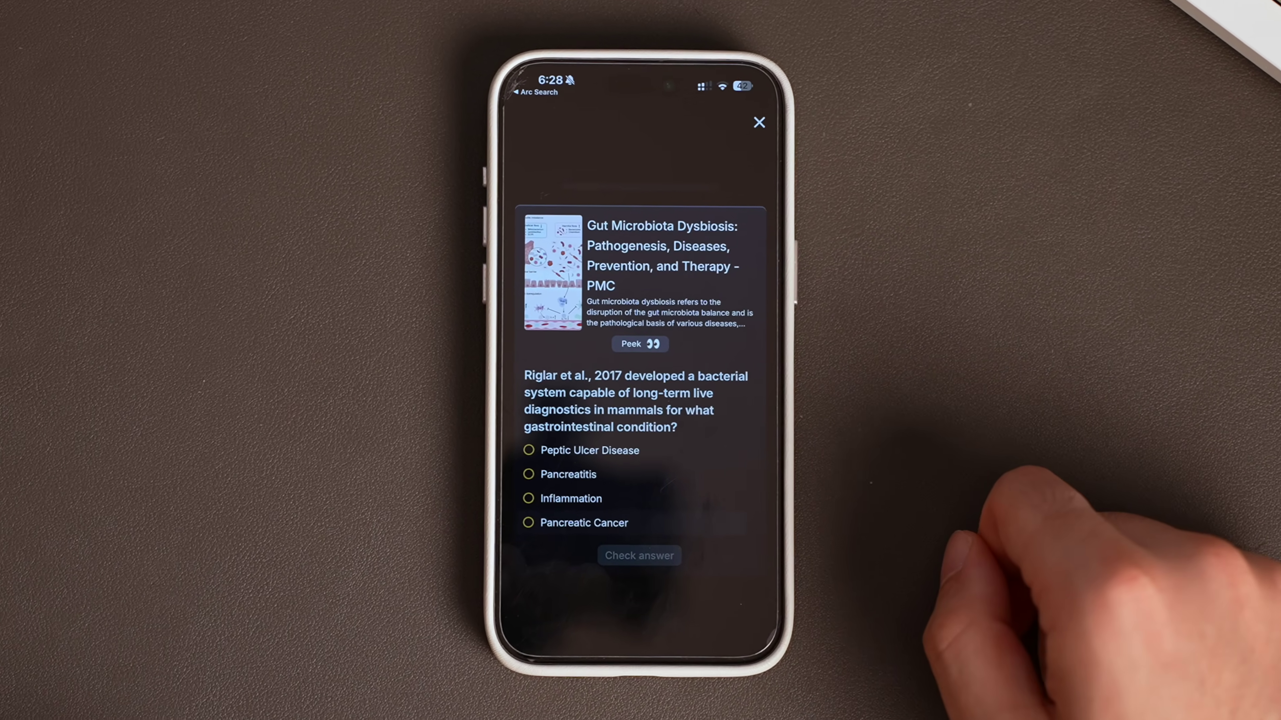
pyautogui.click(567, 503)
pyautogui.click(640, 562)
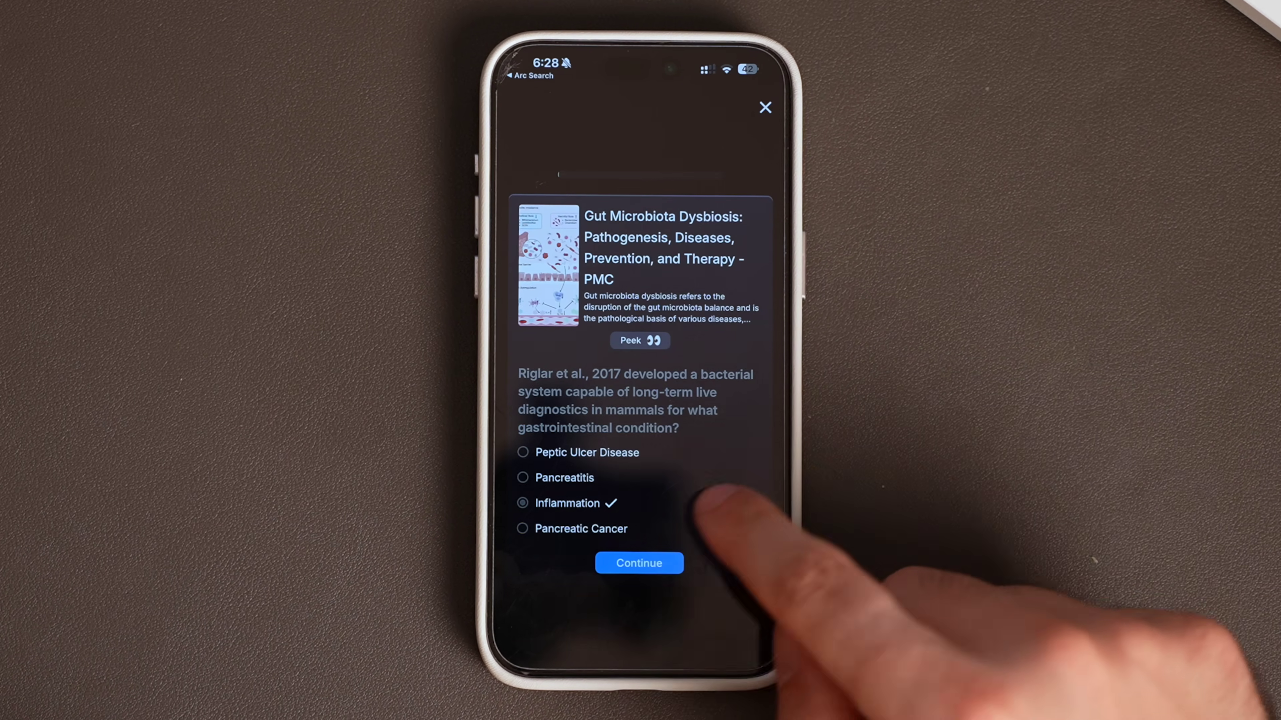
pyautogui.click(640, 563)
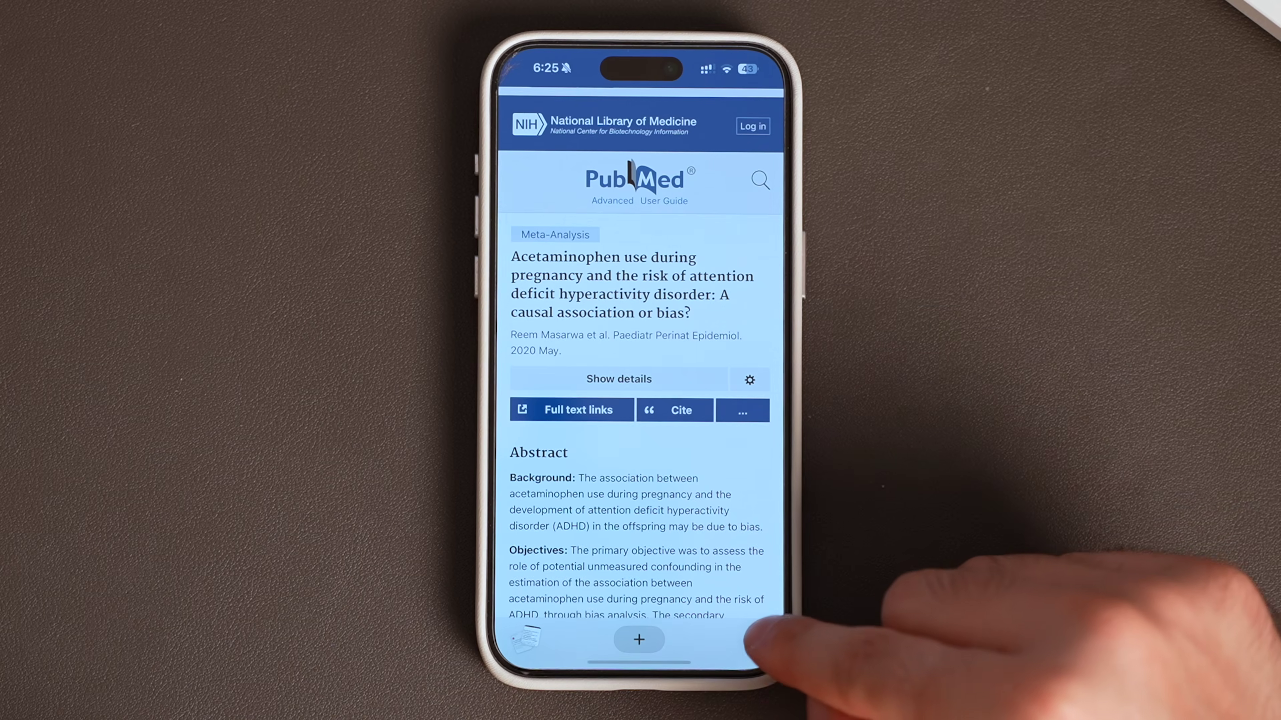
# Share the PubMed acetaminophen article from Arc to Recall and open its saved summary
pyautogui.click(752, 644)
pyautogui.click(743, 489)
pyautogui.click(678, 297)
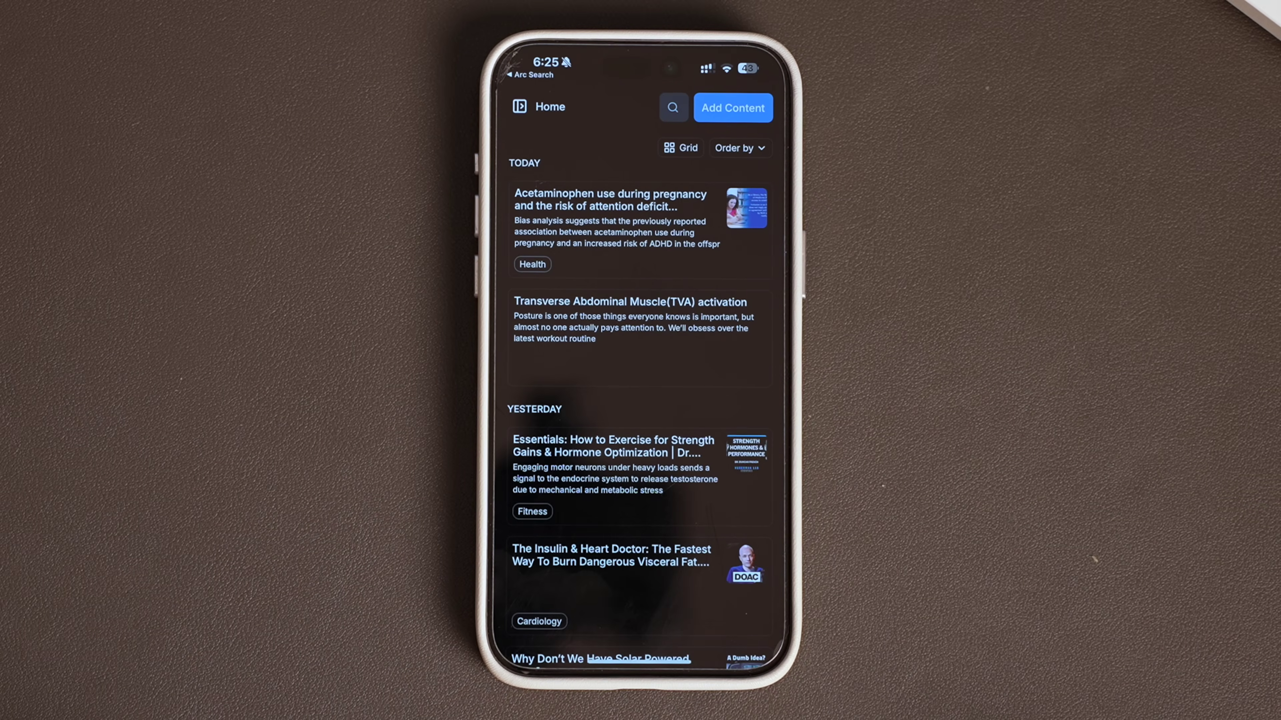
pyautogui.click(650, 232)
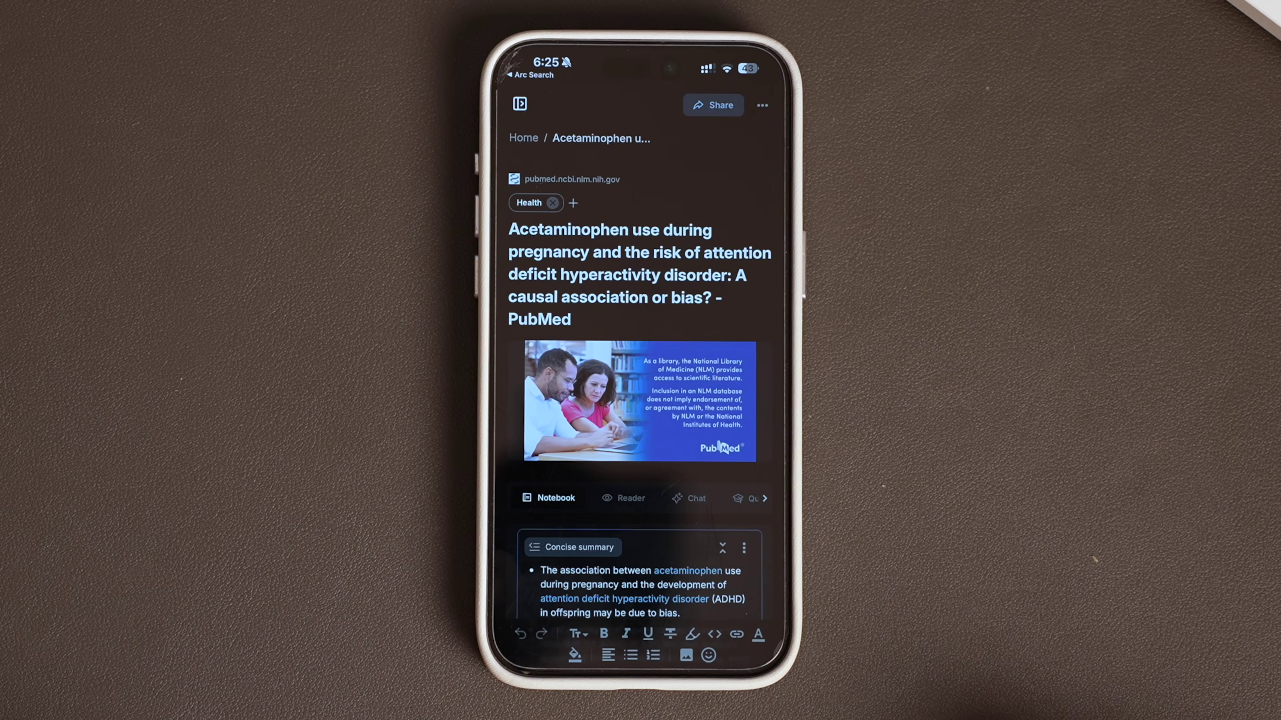
pyautogui.scroll(-5, 751, 388)
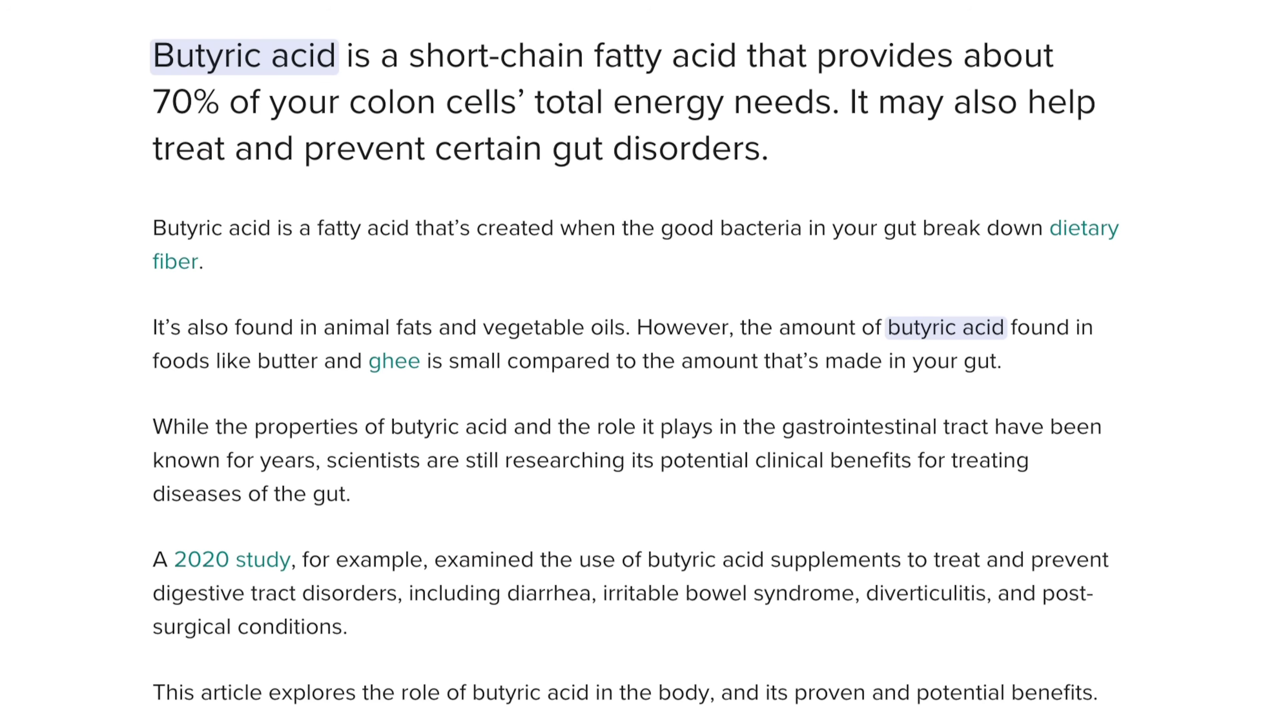
# Bring up Recall info cards for highlighted entities like Ulcerative Colitis and butyric acid
pyautogui.moveTo(966, 330)
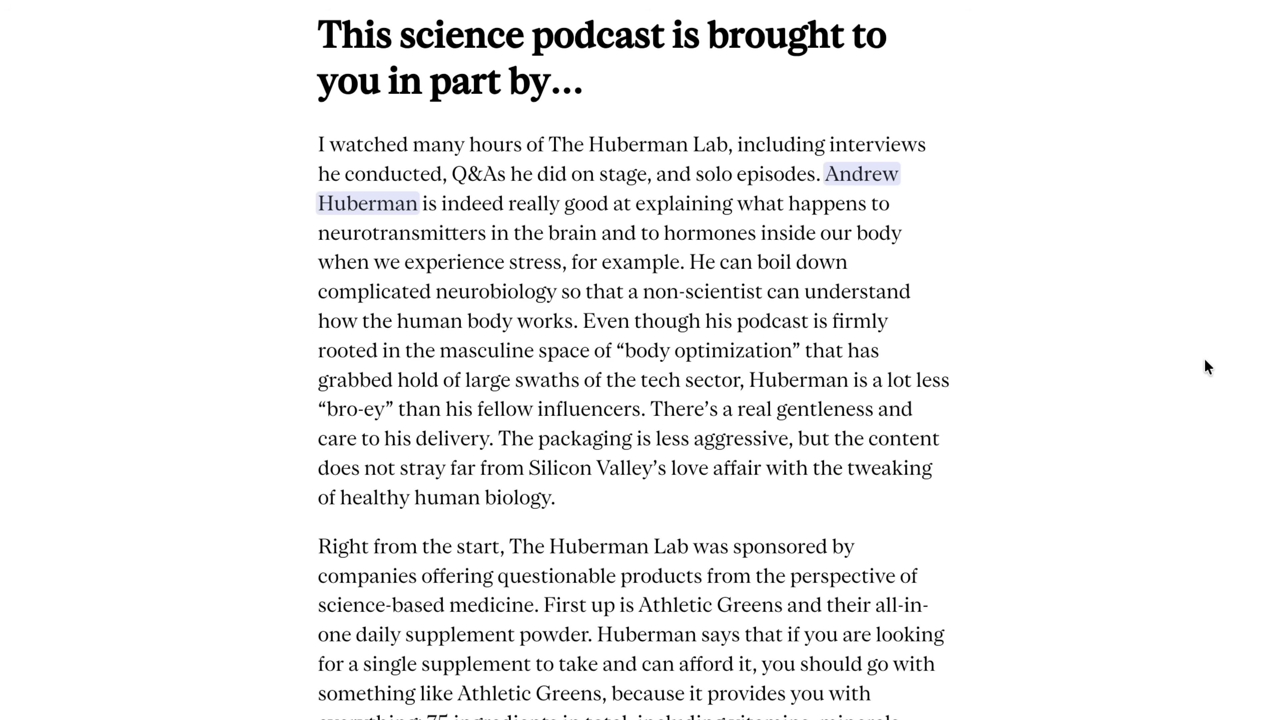
pyautogui.moveTo(887, 193)
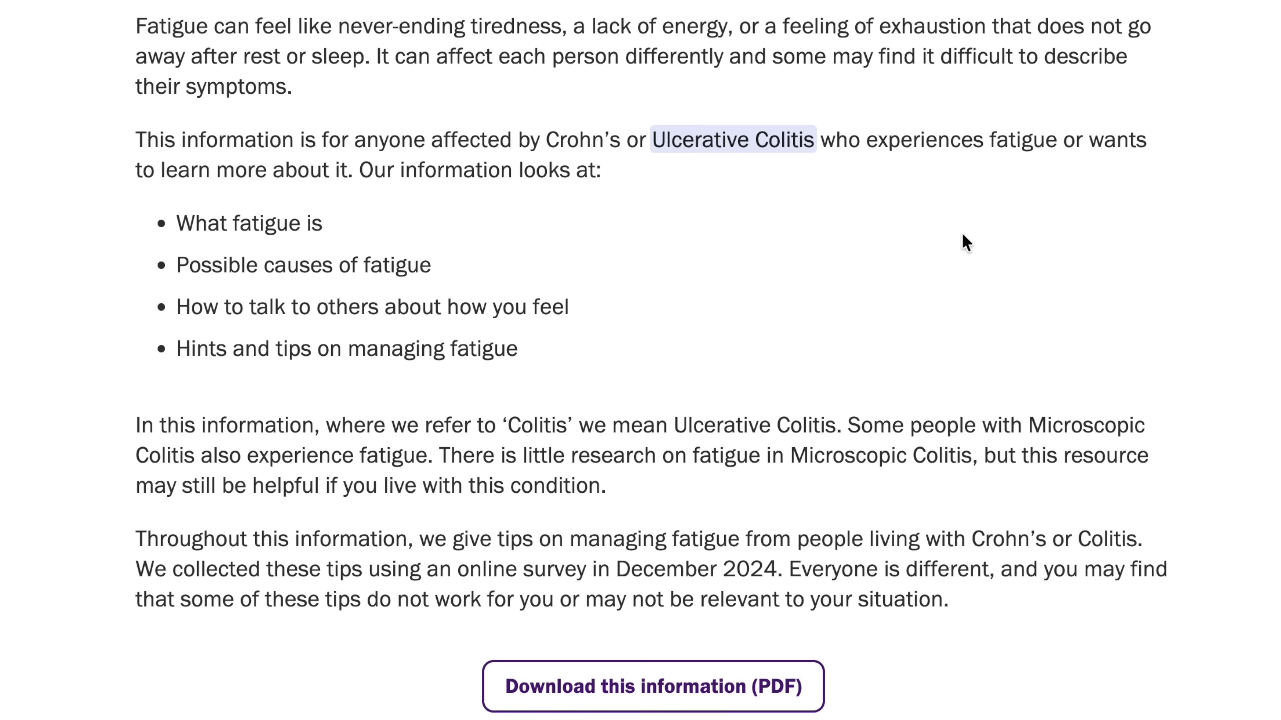
pyautogui.moveTo(774, 138)
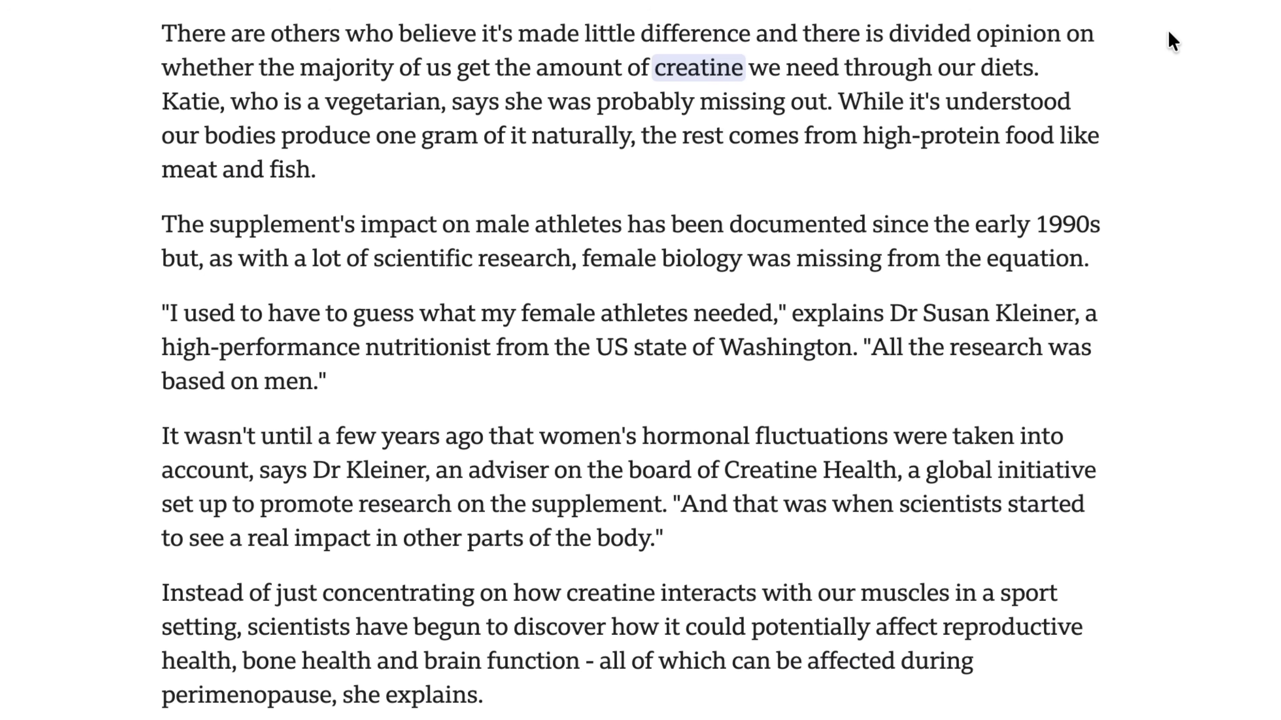
pyautogui.moveTo(702, 75)
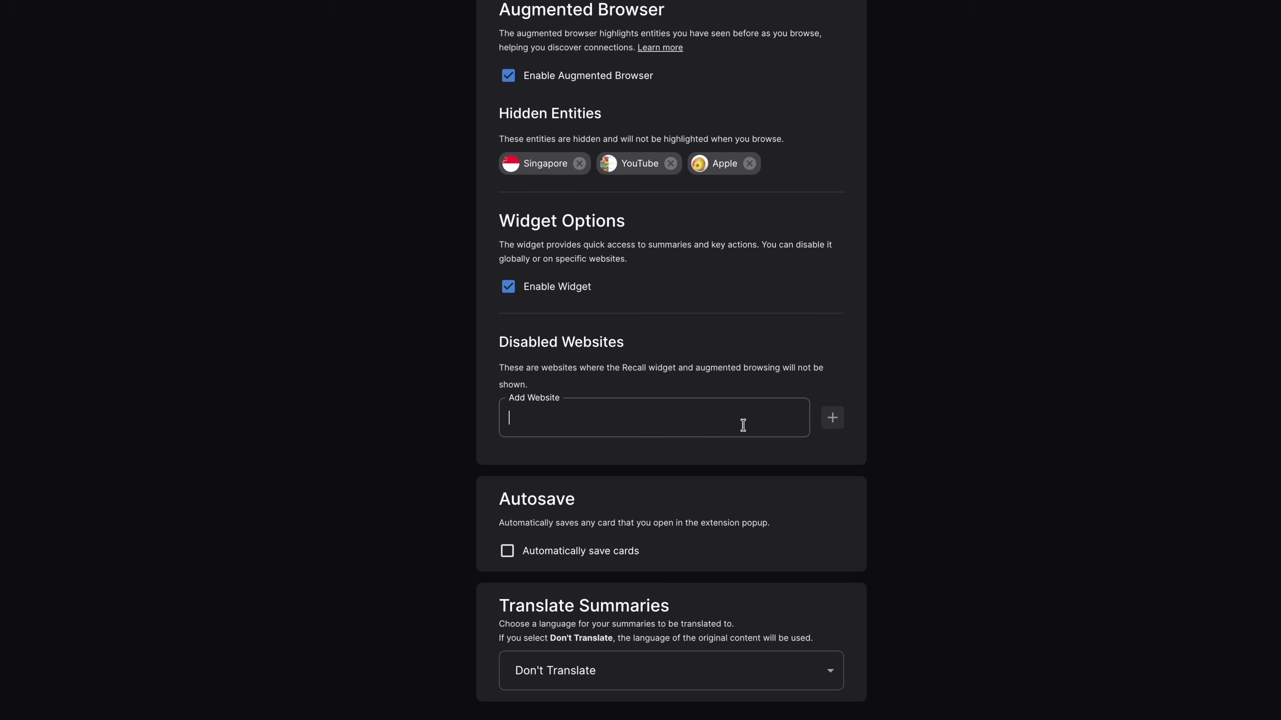
# Add youtube.com to the extension's Disabled Websites list
pyautogui.write('y')
pyautogui.write('outube.com')
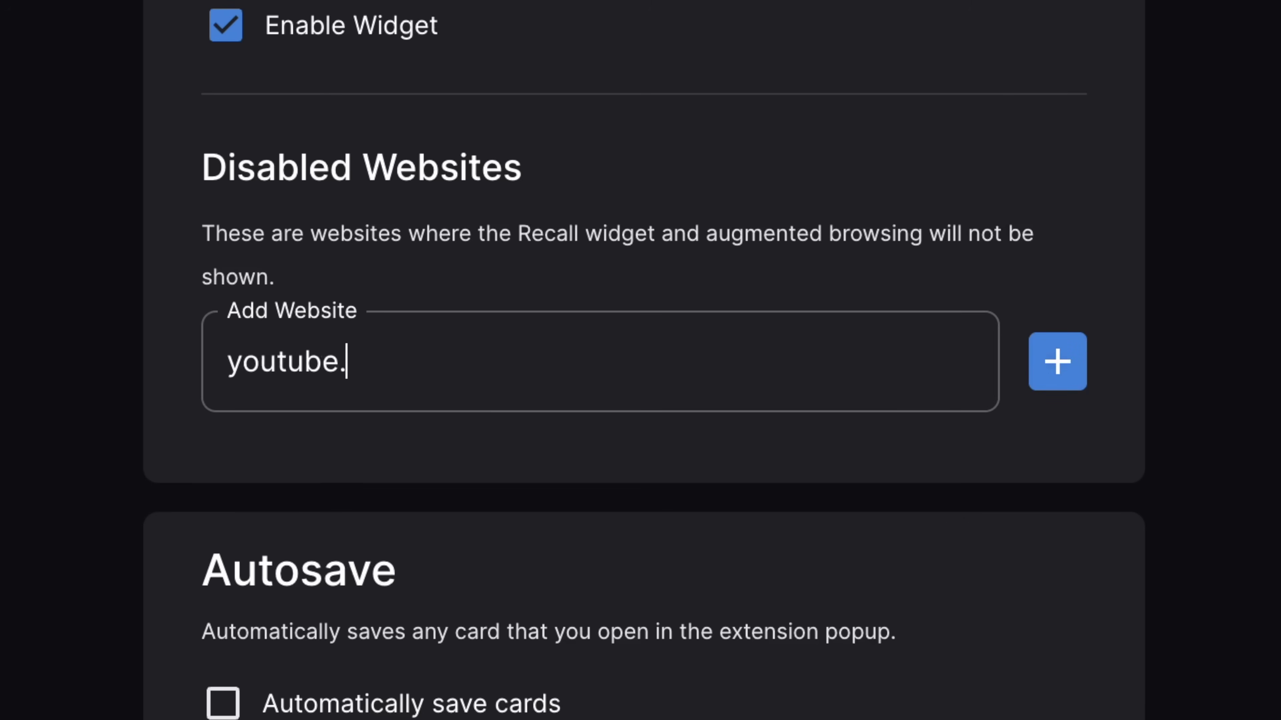
pyautogui.press('Return')
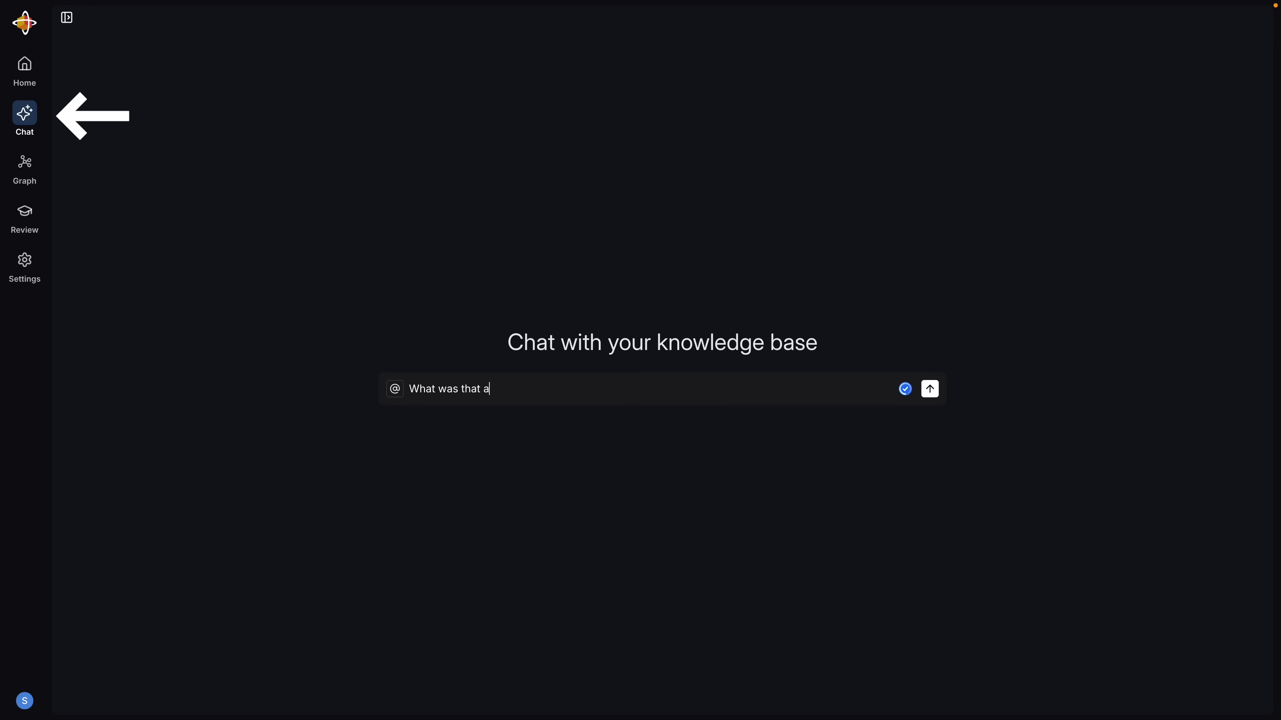
pyautogui.write('rticle I saved on fermented f')
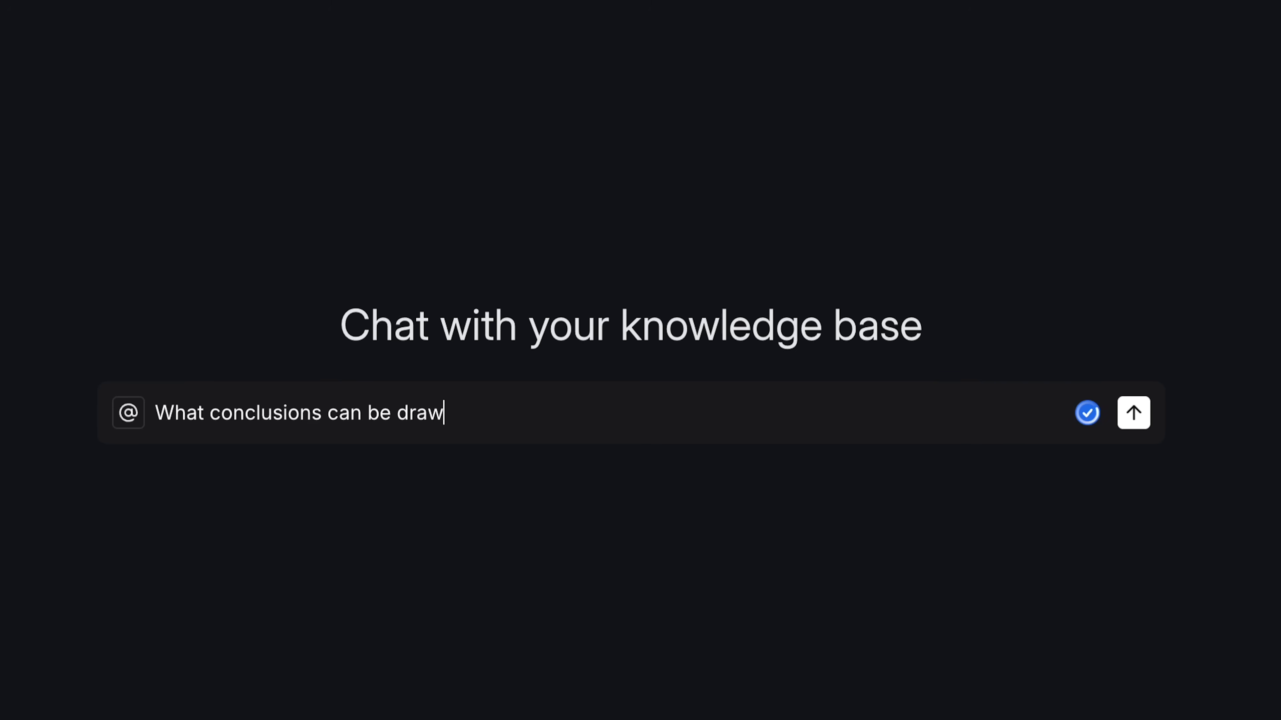
pyautogui.write('@')
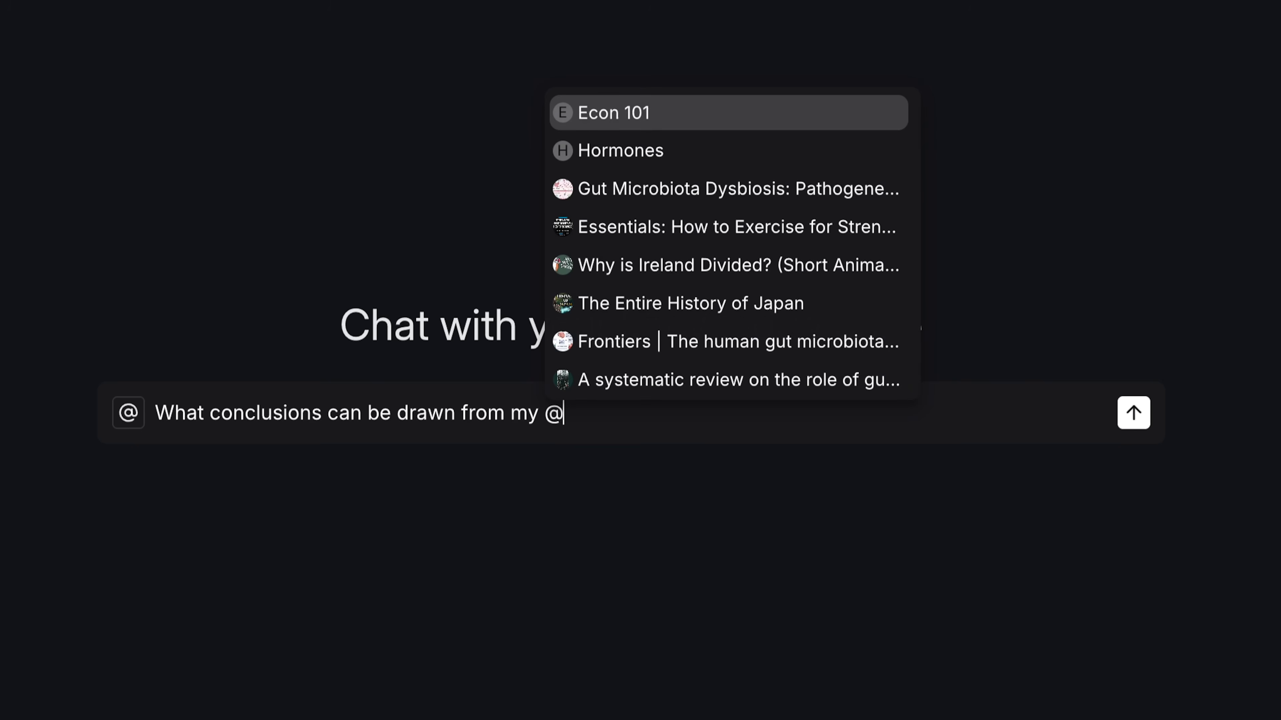
pyautogui.write('micr')
pyautogui.press('Down')
pyautogui.press('Down')
pyautogui.press('Down')
pyautogui.press('Down')
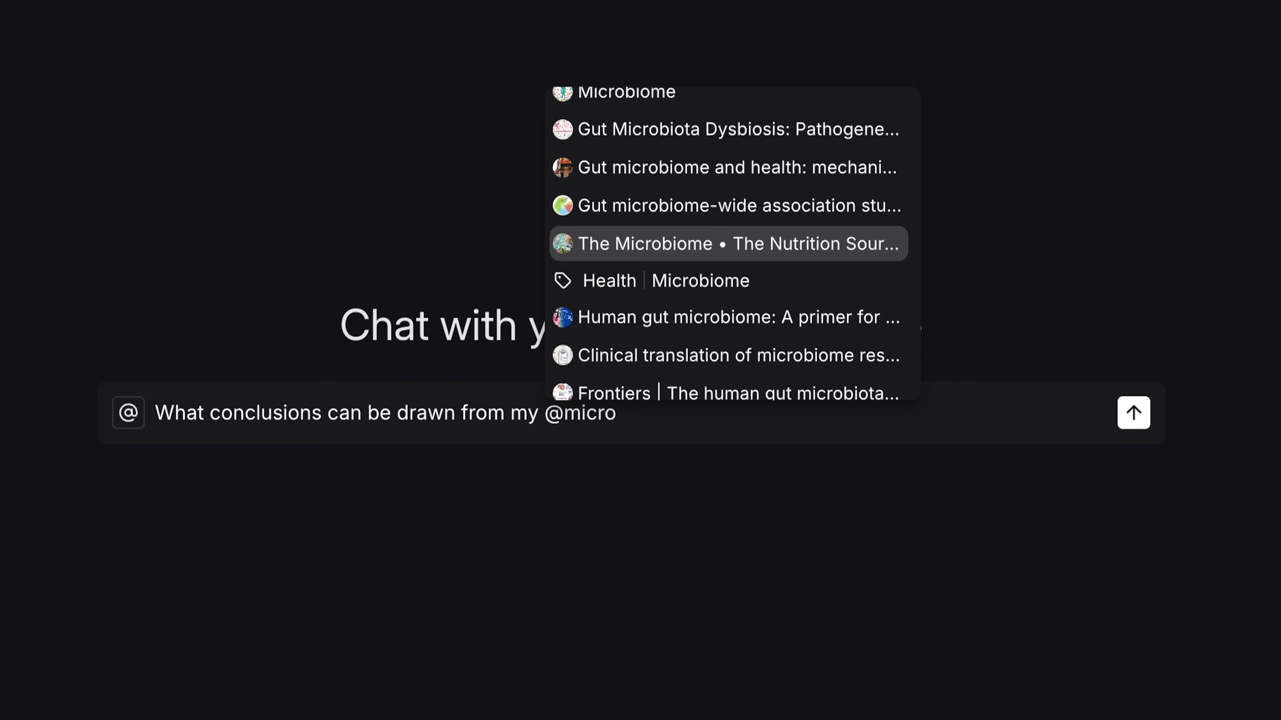
pyautogui.press('Down')
pyautogui.press('Down')
pyautogui.press('Up')
pyautogui.press('Return')
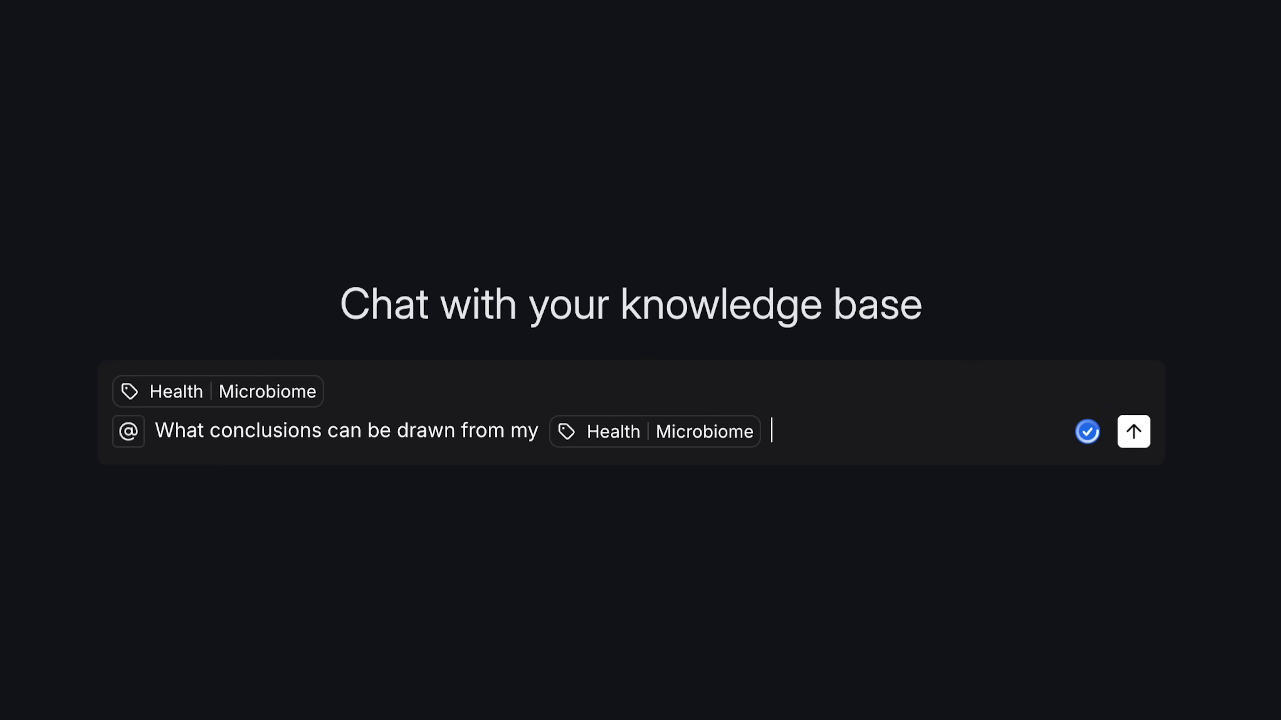
pyautogui.press('Return')
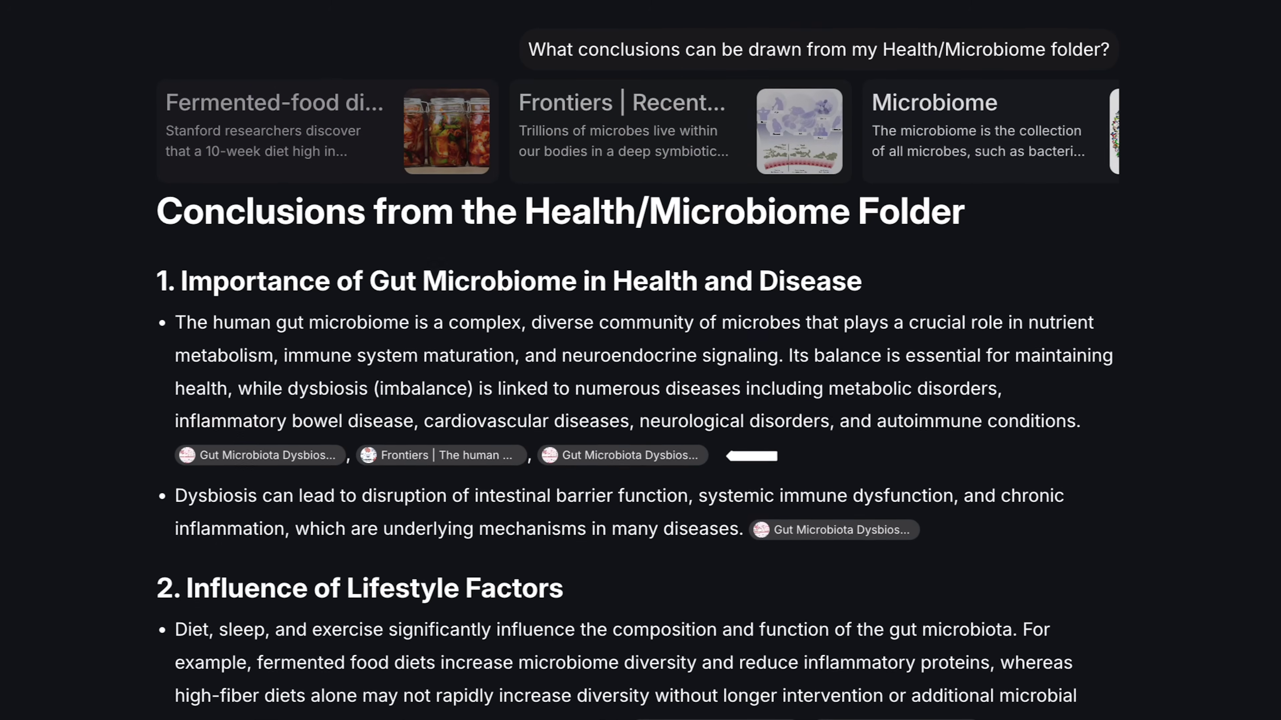
pyautogui.scroll(-2, 108, 681)
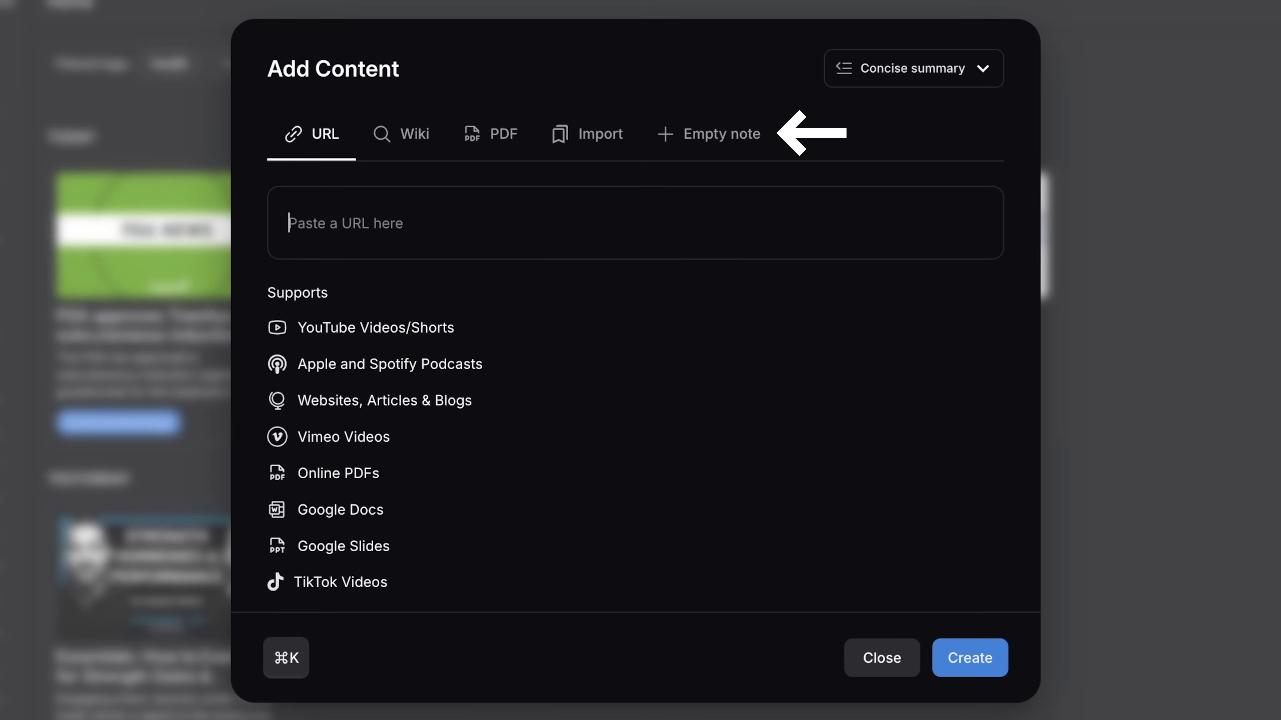
# Create an empty note, check its tag list, and return to the note editor
pyautogui.click(742, 151)
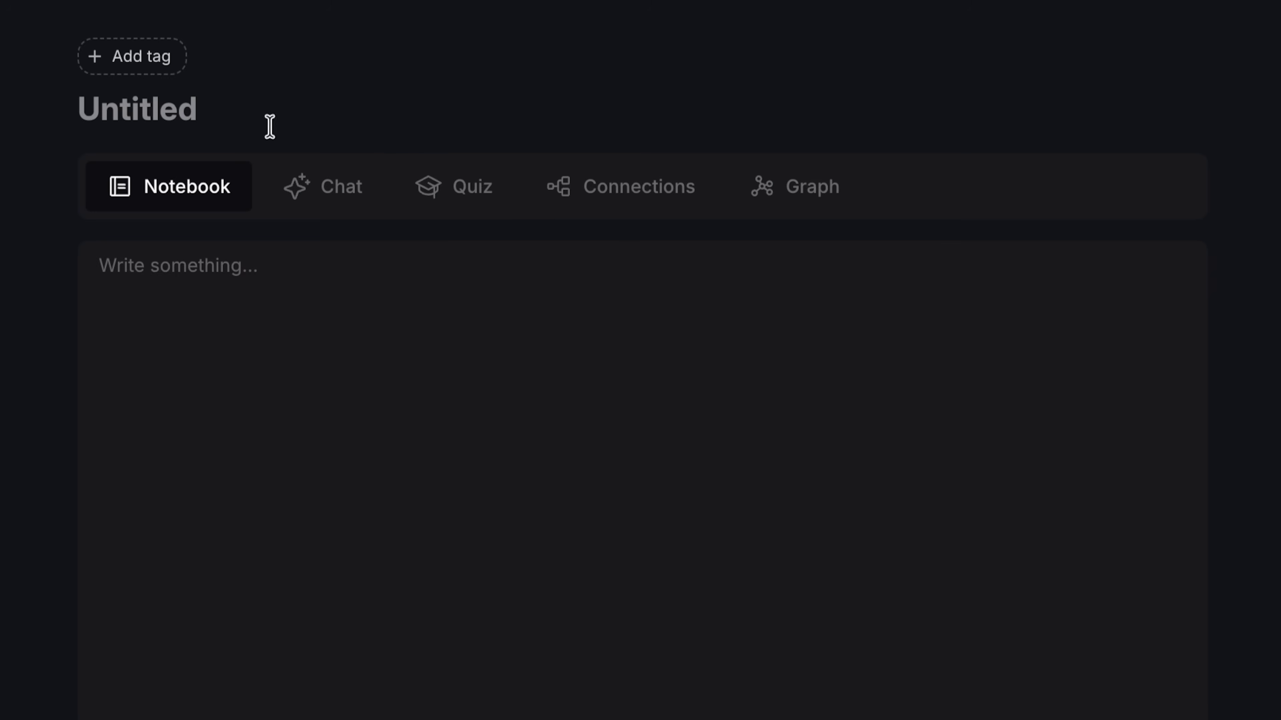
pyautogui.click(176, 75)
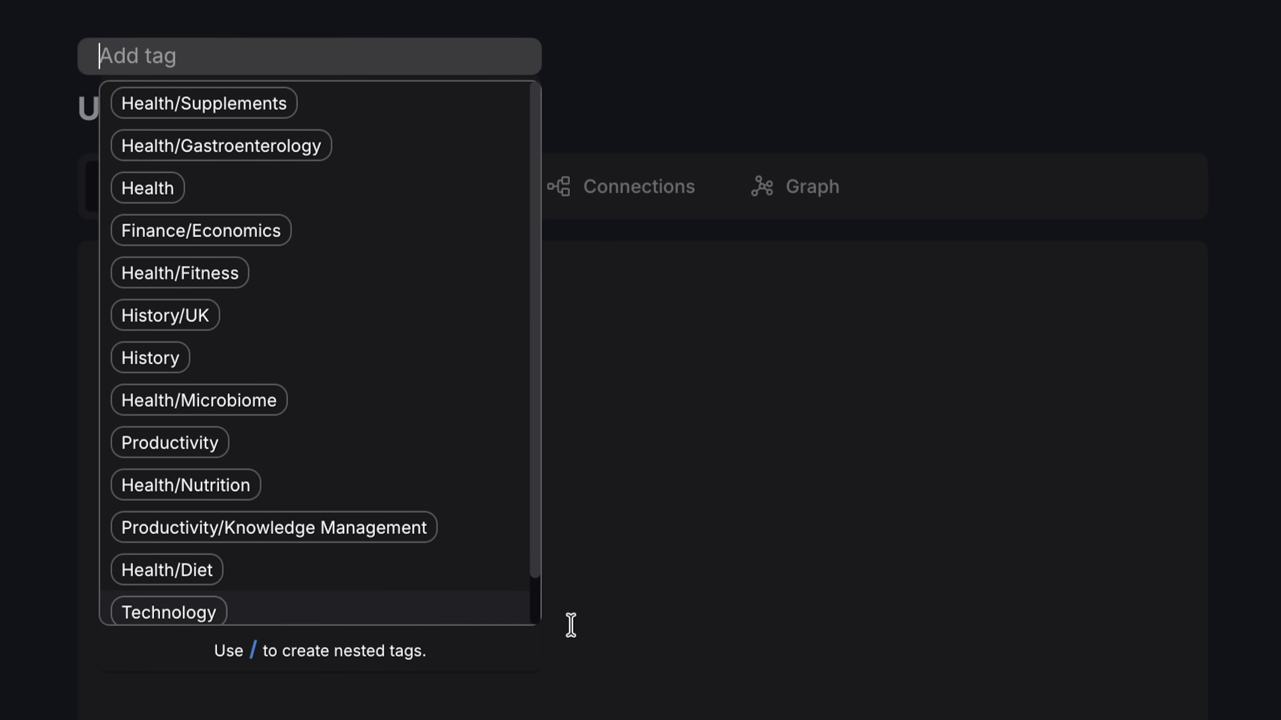
pyautogui.click(709, 604)
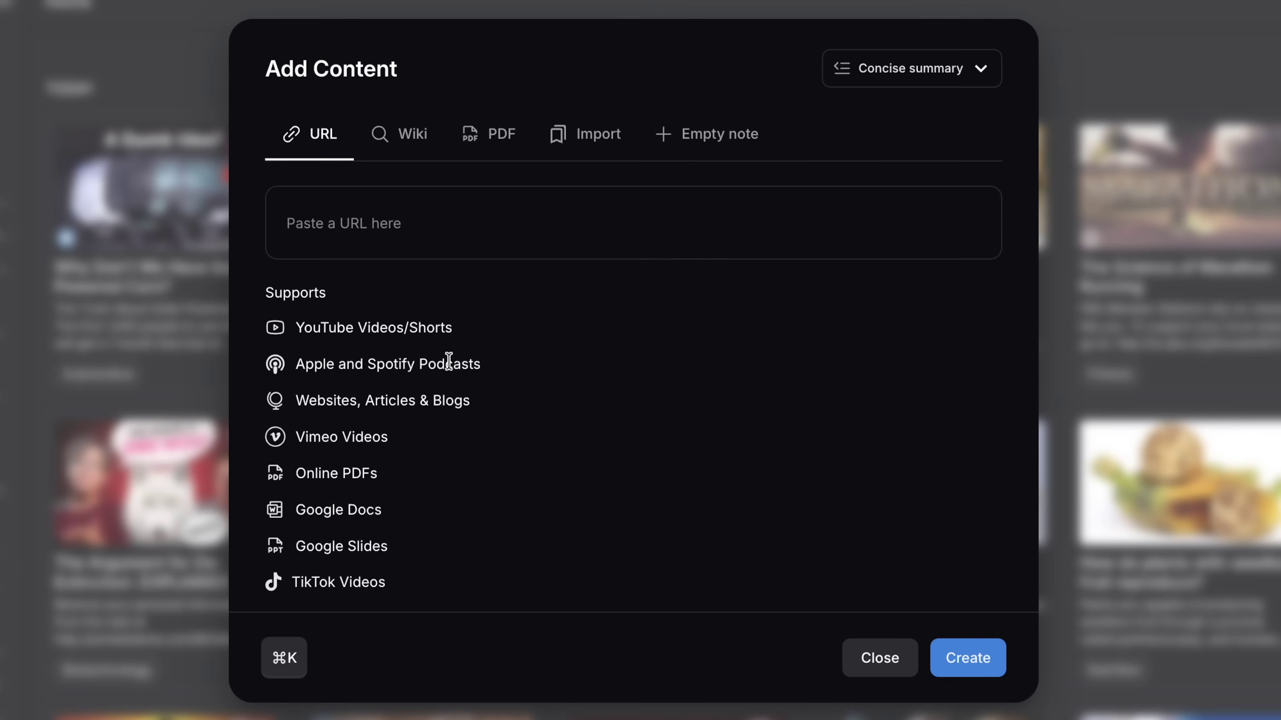
# Save and summarize the pasted Spotify episode link, then view its connections graph
pyautogui.write('https://open.spotify.com/episode/7KLveNMIz9odKHZP71TPKm')
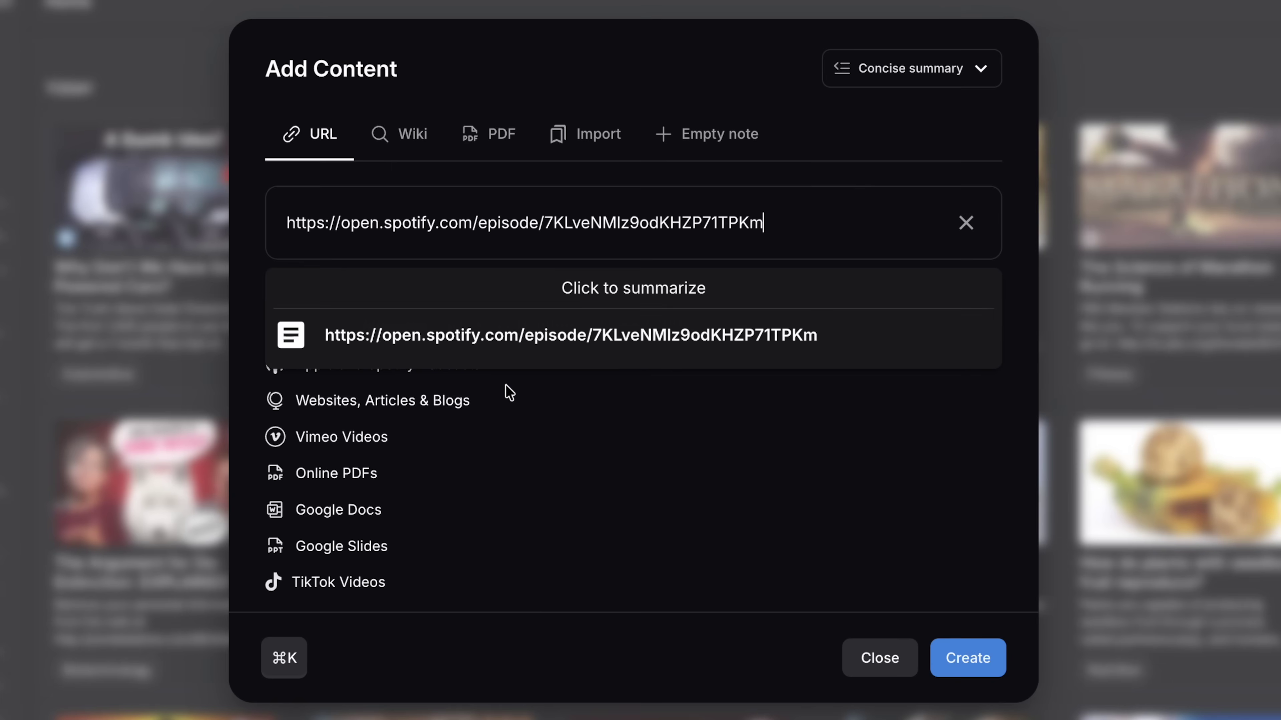
pyautogui.click(757, 352)
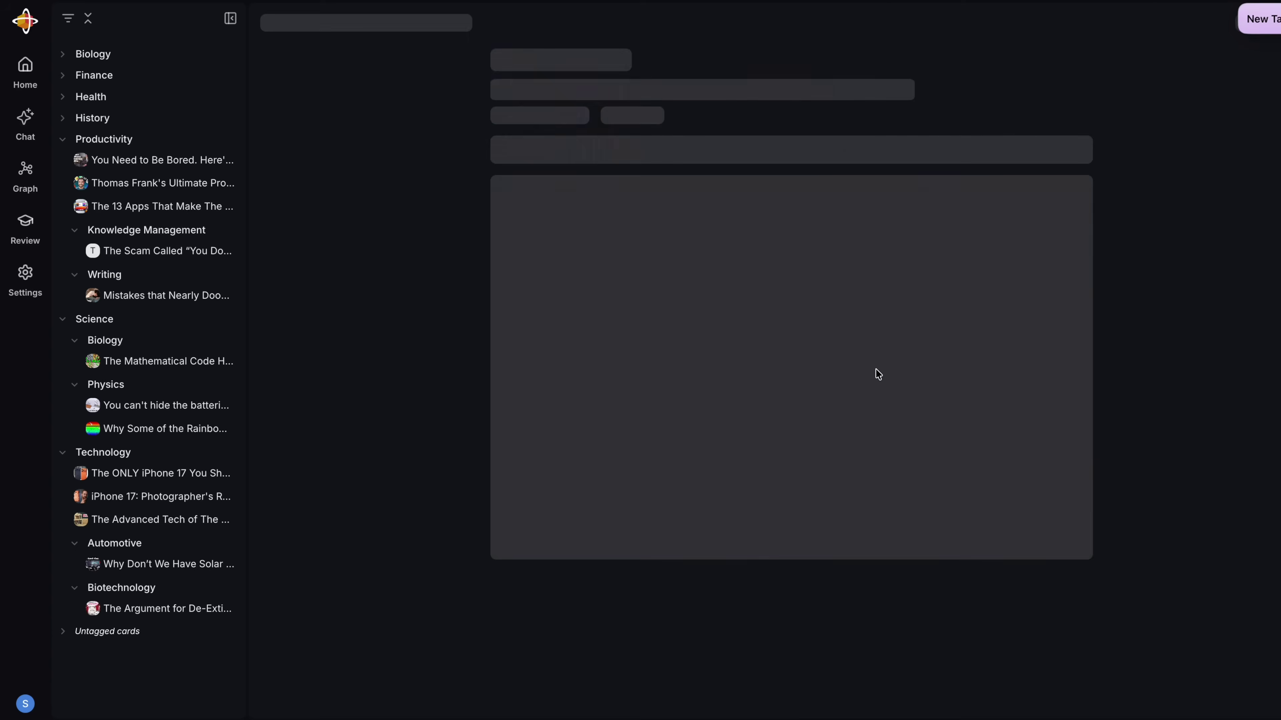
pyautogui.click(975, 218)
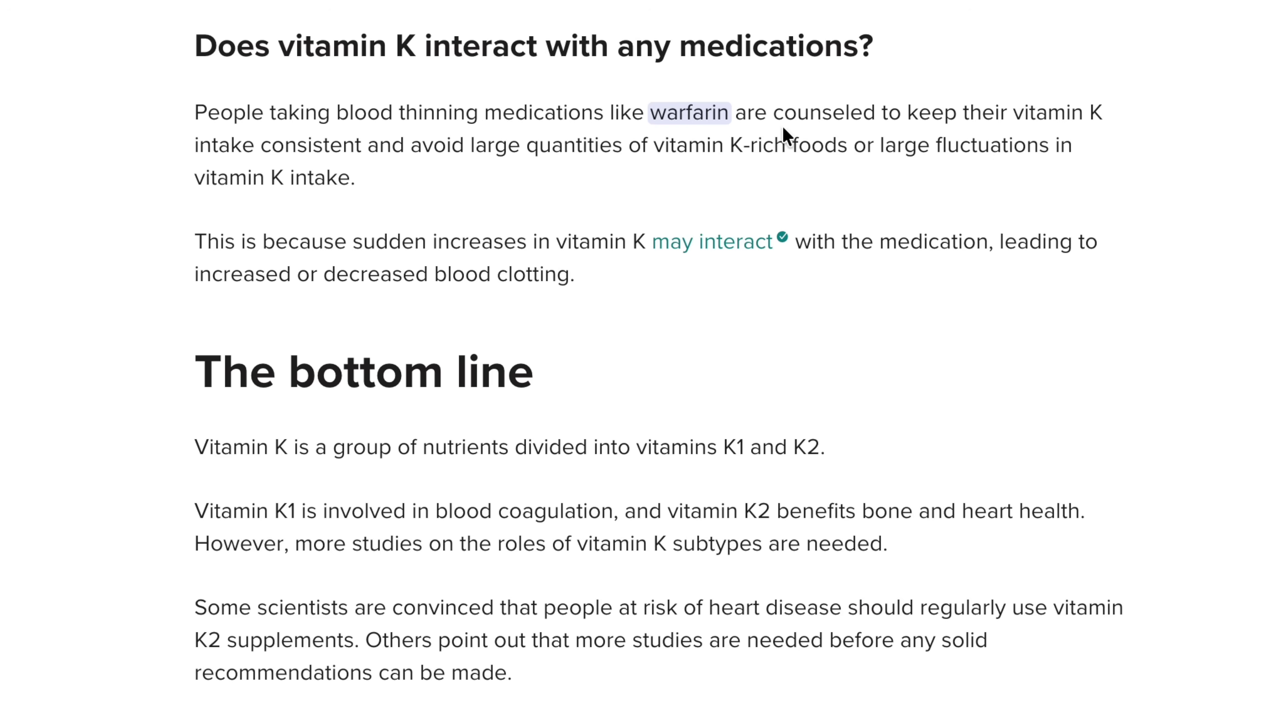
pyautogui.moveTo(692, 117)
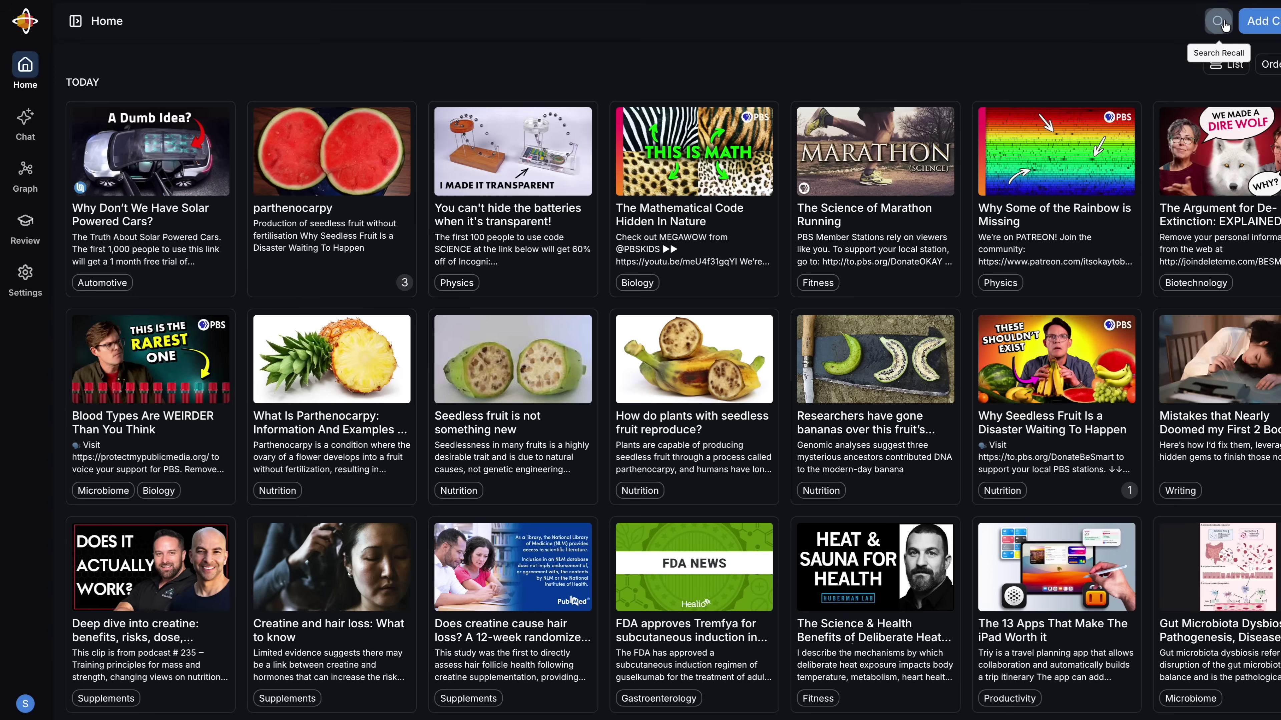
# Search saved content for 'be bored' and regenerate the blood-types video's concise summary
pyautogui.click(1219, 21)
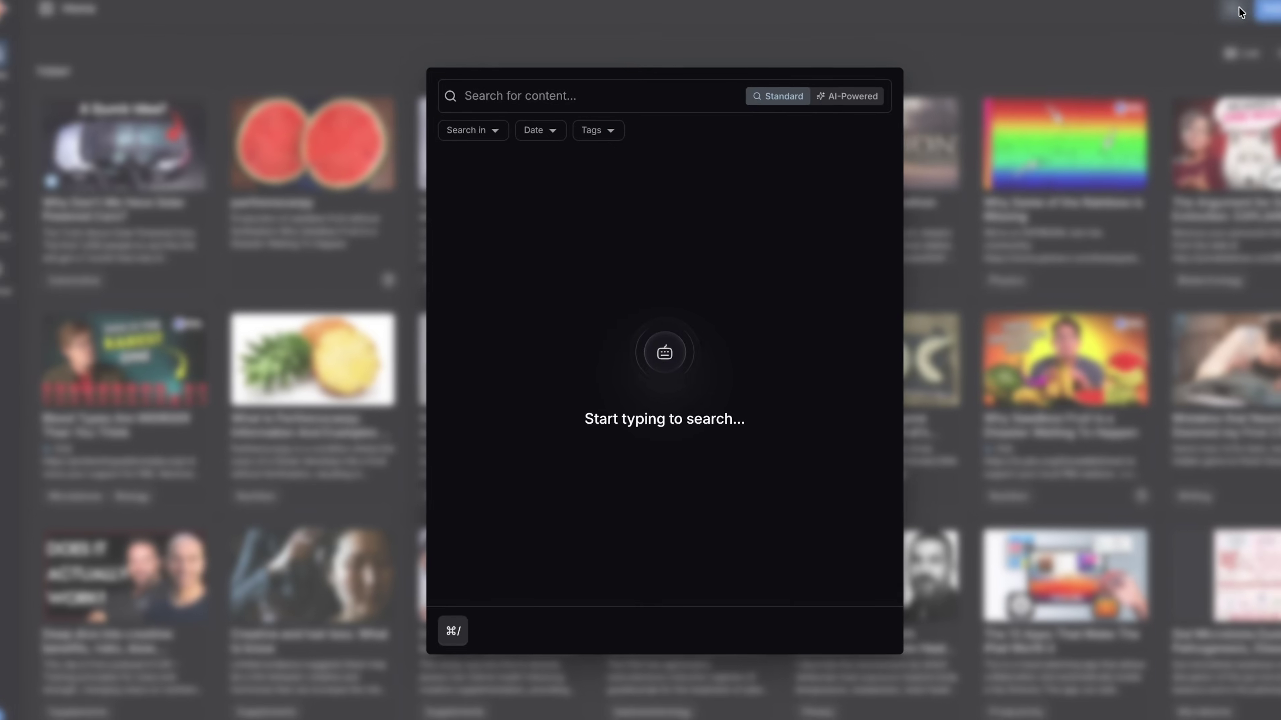
pyautogui.write('be bored')
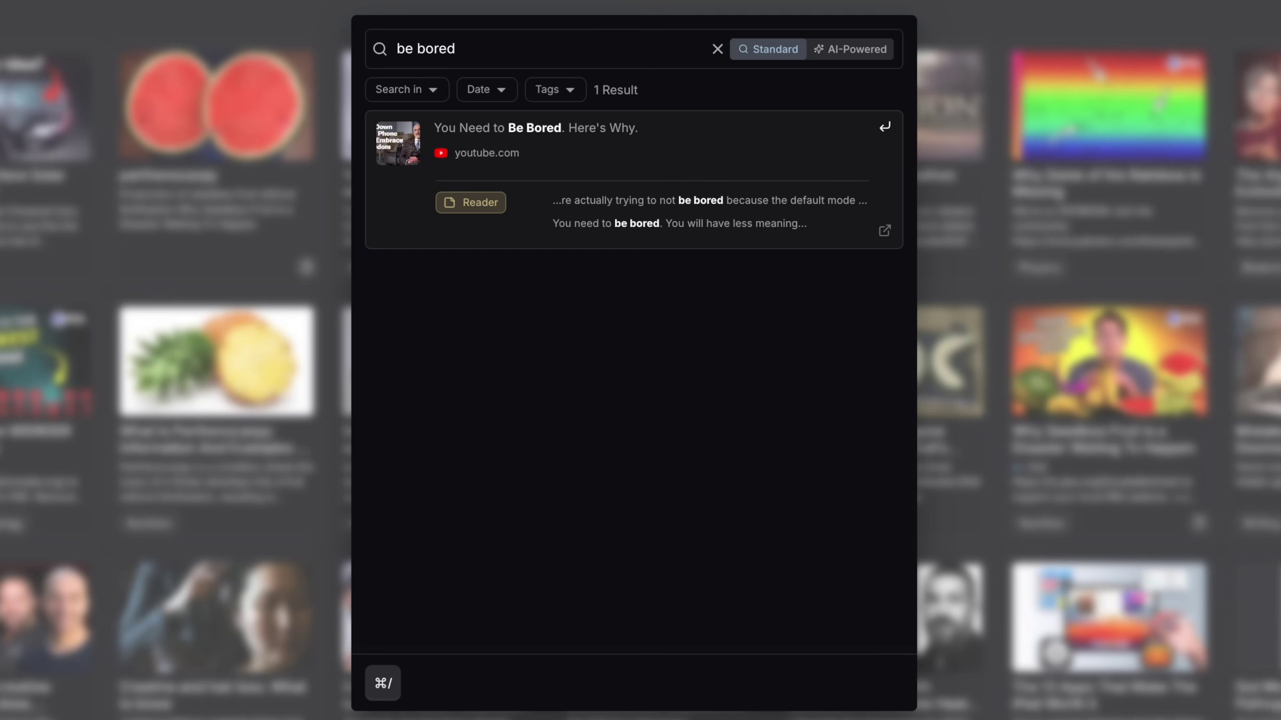
pyautogui.click(983, 100)
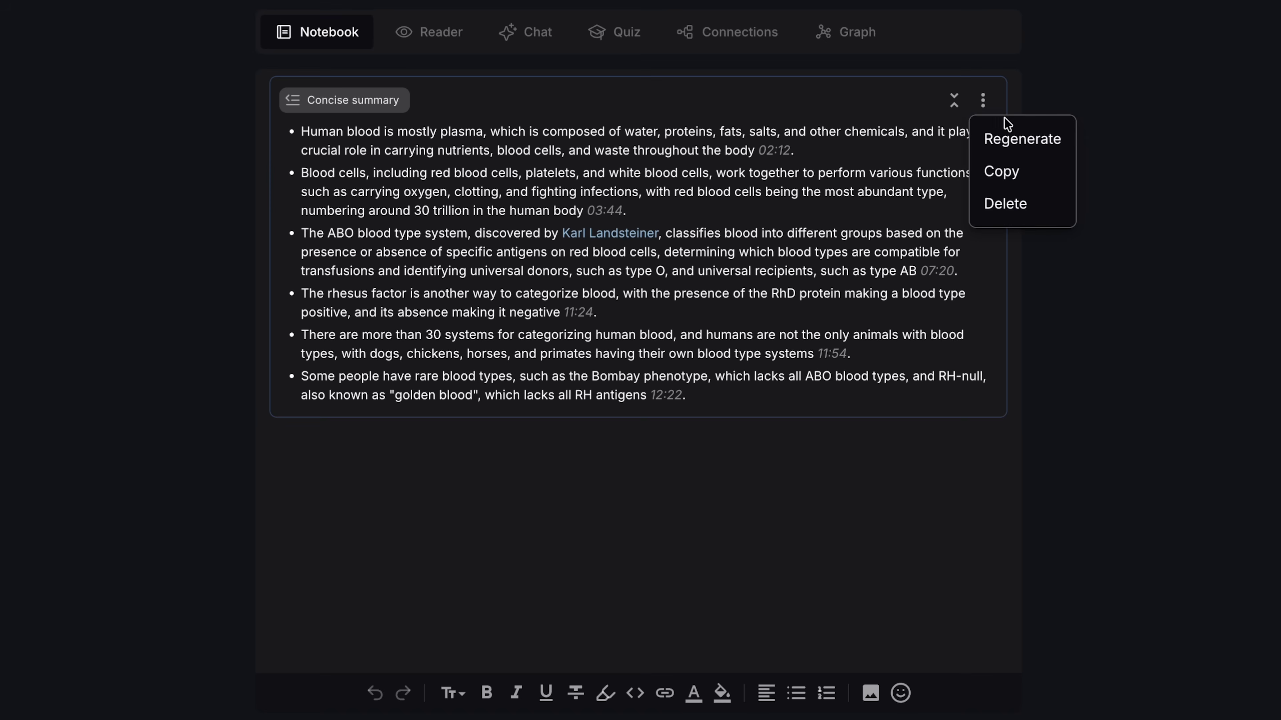
pyautogui.click(1008, 137)
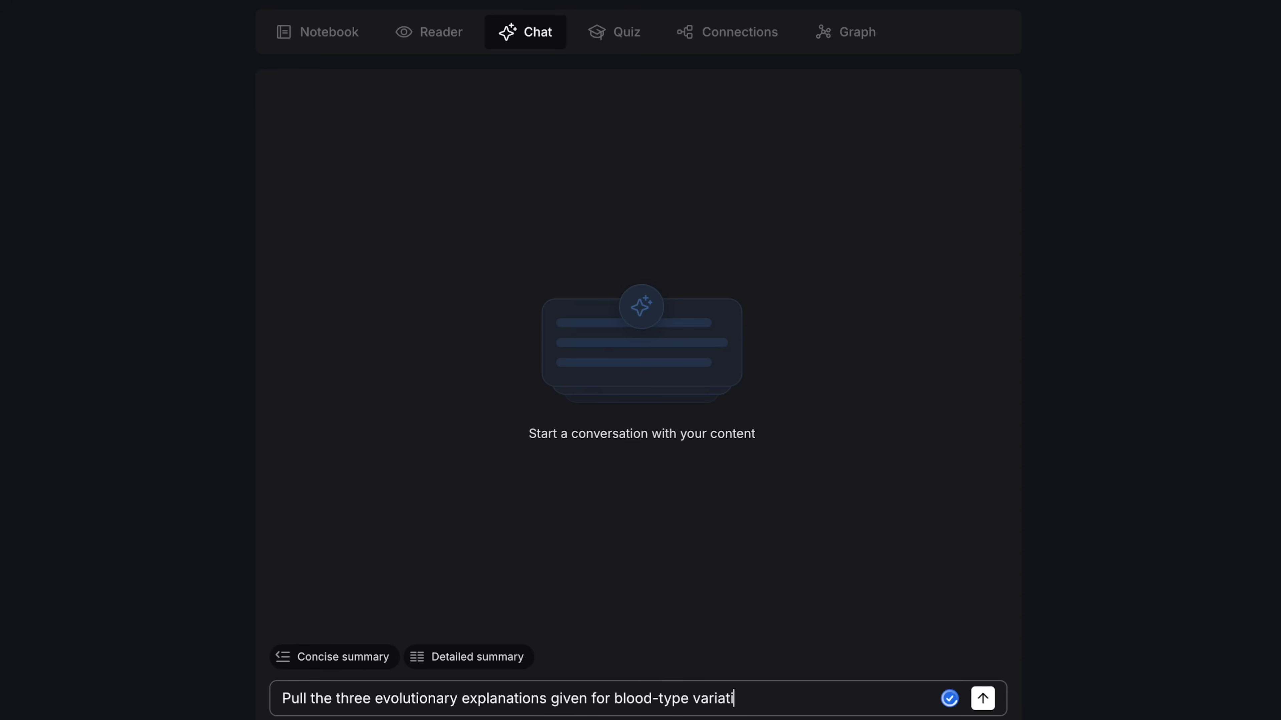
# Send the blood-type evolution question, then type 'Be Smarter covered this on [[be sma' in the note
pyautogui.write('on')
pyautogui.press('Return')
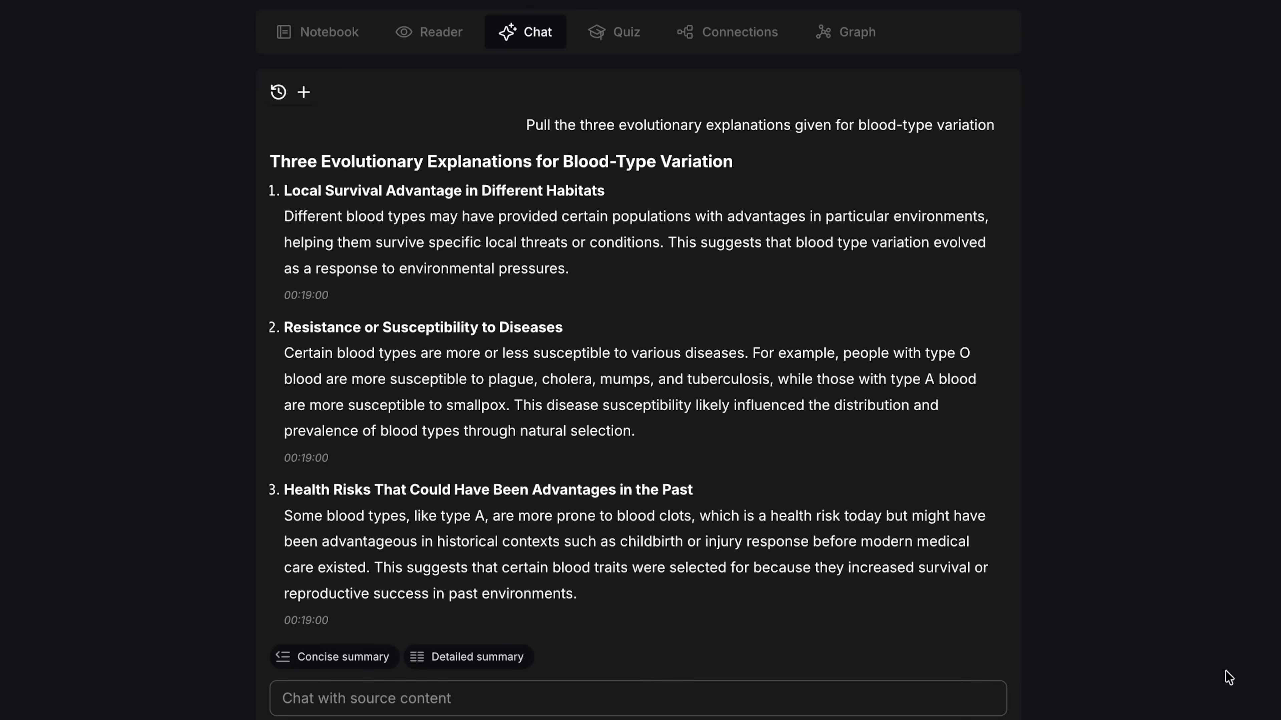
pyautogui.write('B')
pyautogui.write('e Smarter covered this')
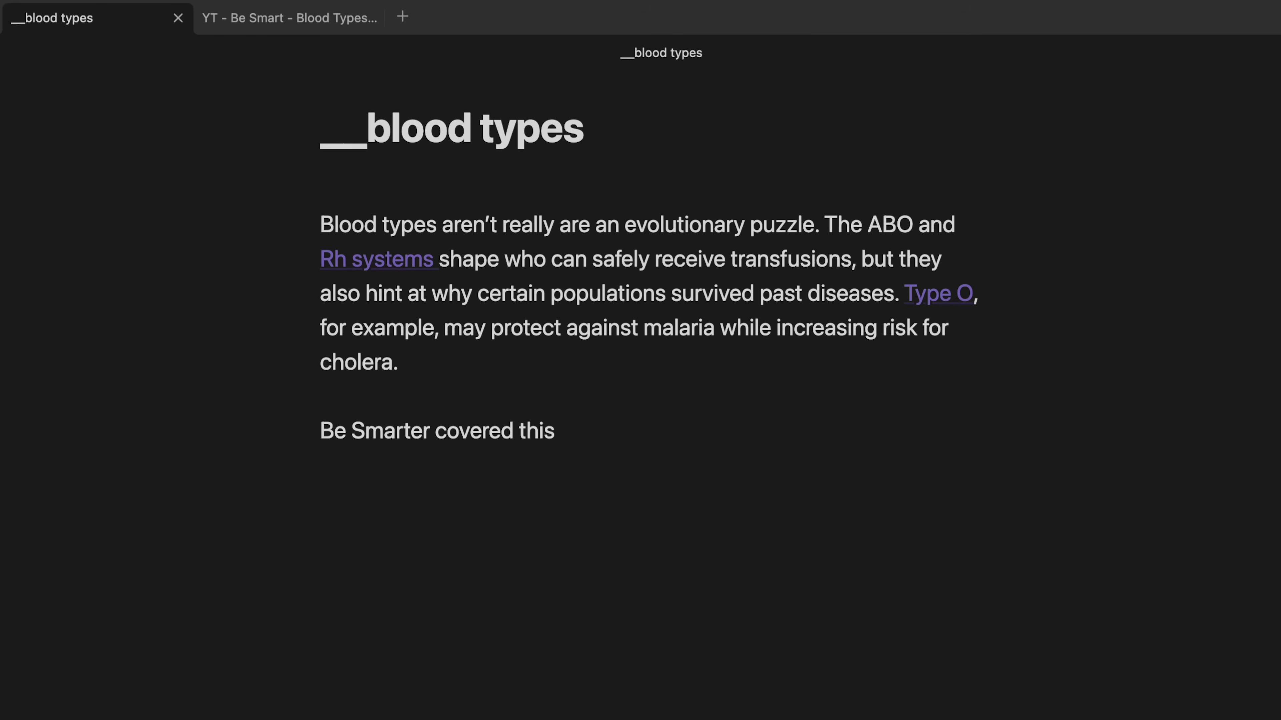
pyautogui.write(' on [[be smarter')
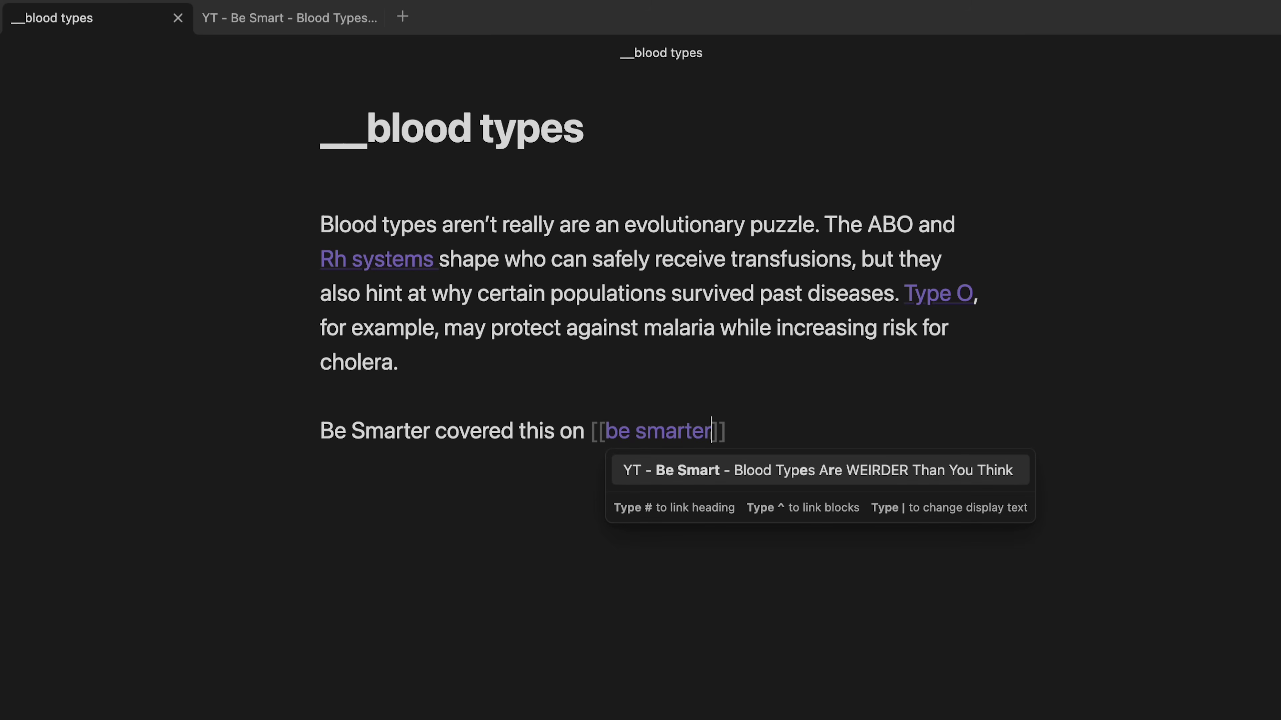
# Accept the 'YT - Be Smart - Blood Types Are WEIRDER Than You Think' link suggestion
pyautogui.press('Return')
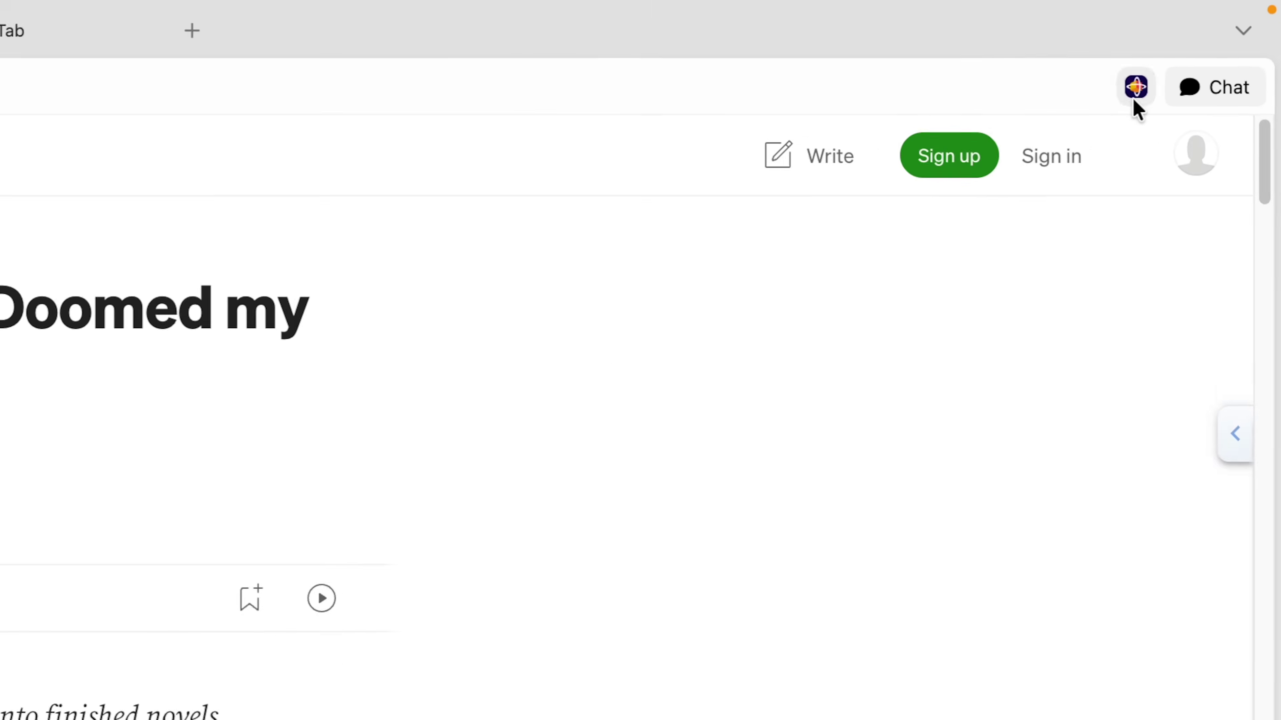
# Show Recall's extension panel for the open PubMed article
pyautogui.click(1221, 43)
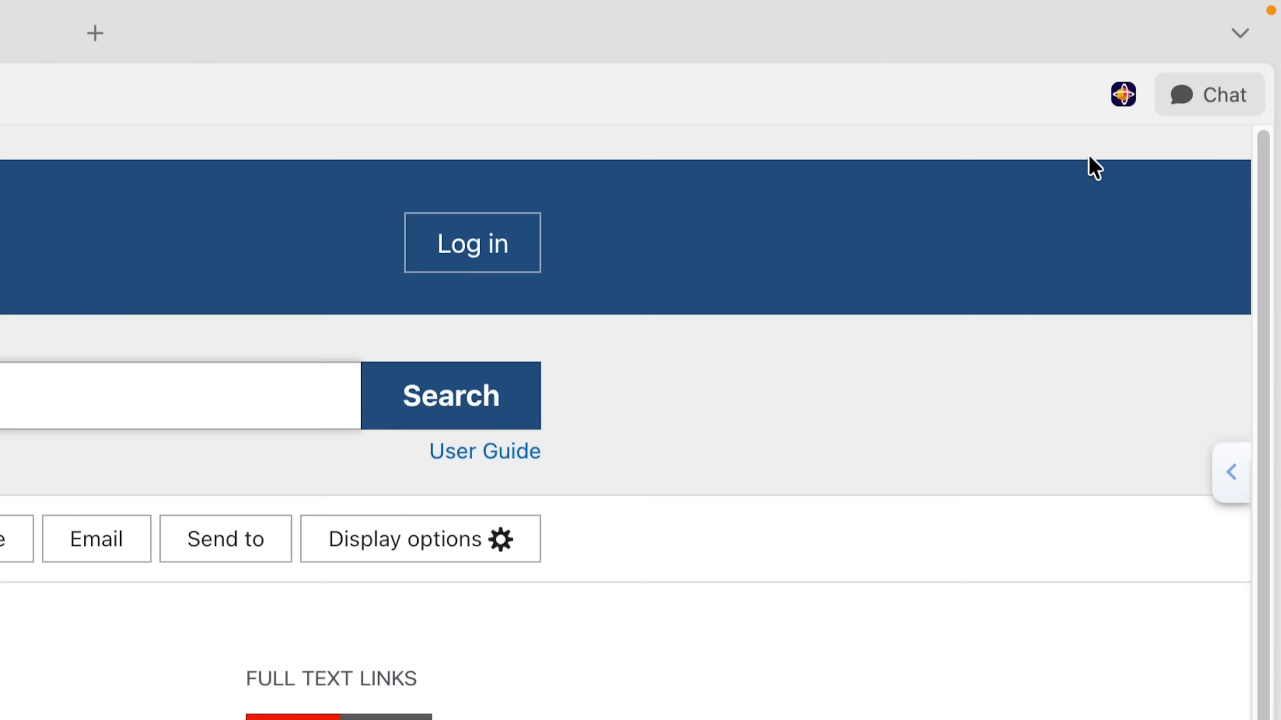
pyautogui.click(1127, 98)
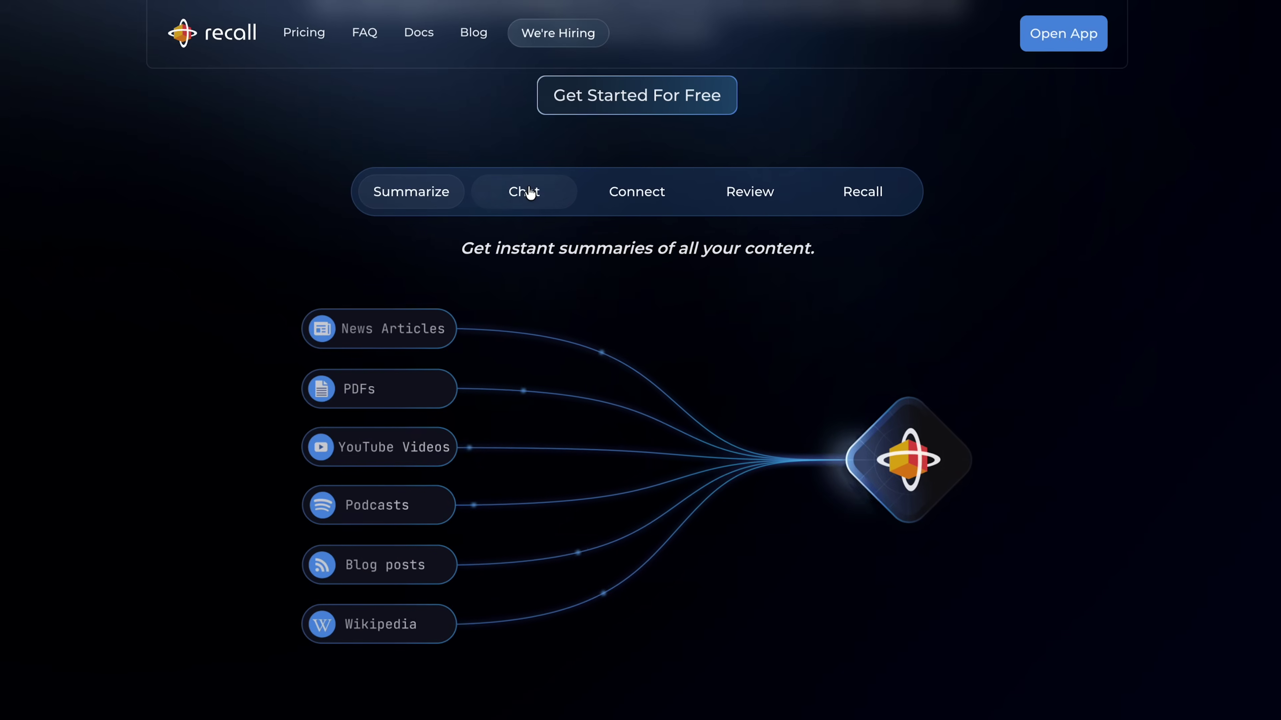
# View the Chat and Connect feature demos, then scroll down through the homepage
pyautogui.click(523, 191)
pyautogui.click(661, 198)
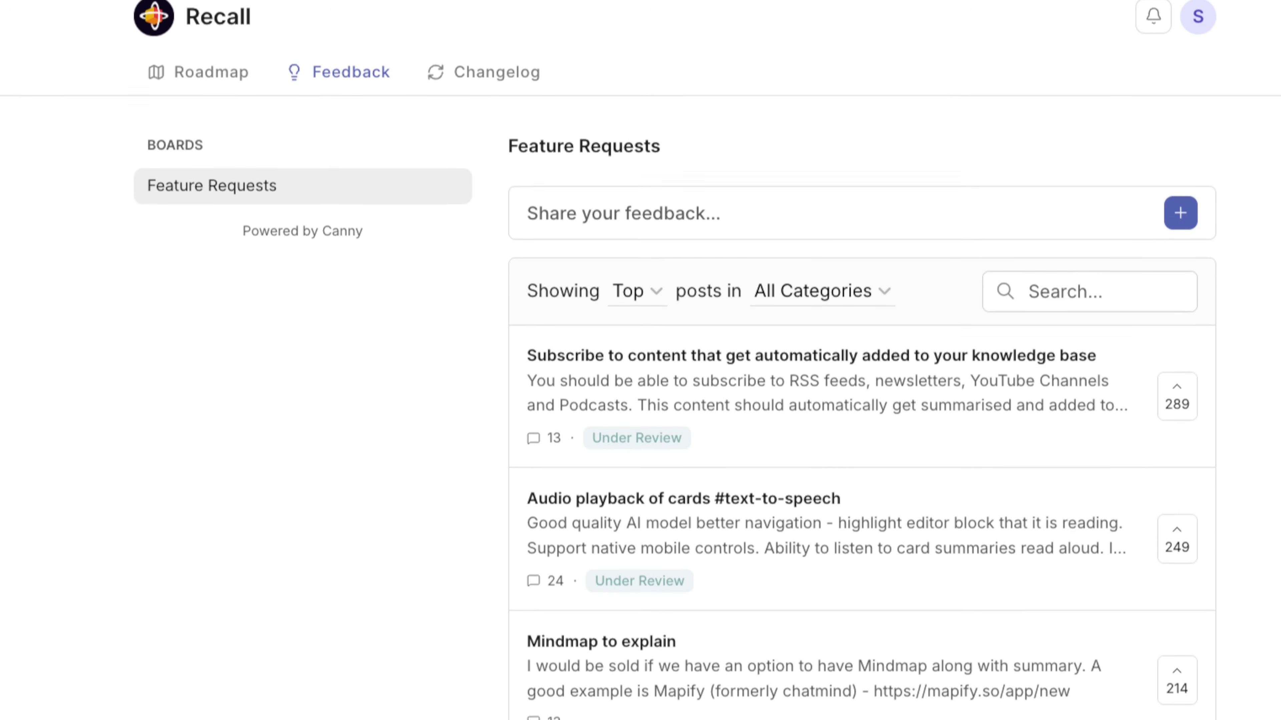
pyautogui.scroll(-5, 640, 361)
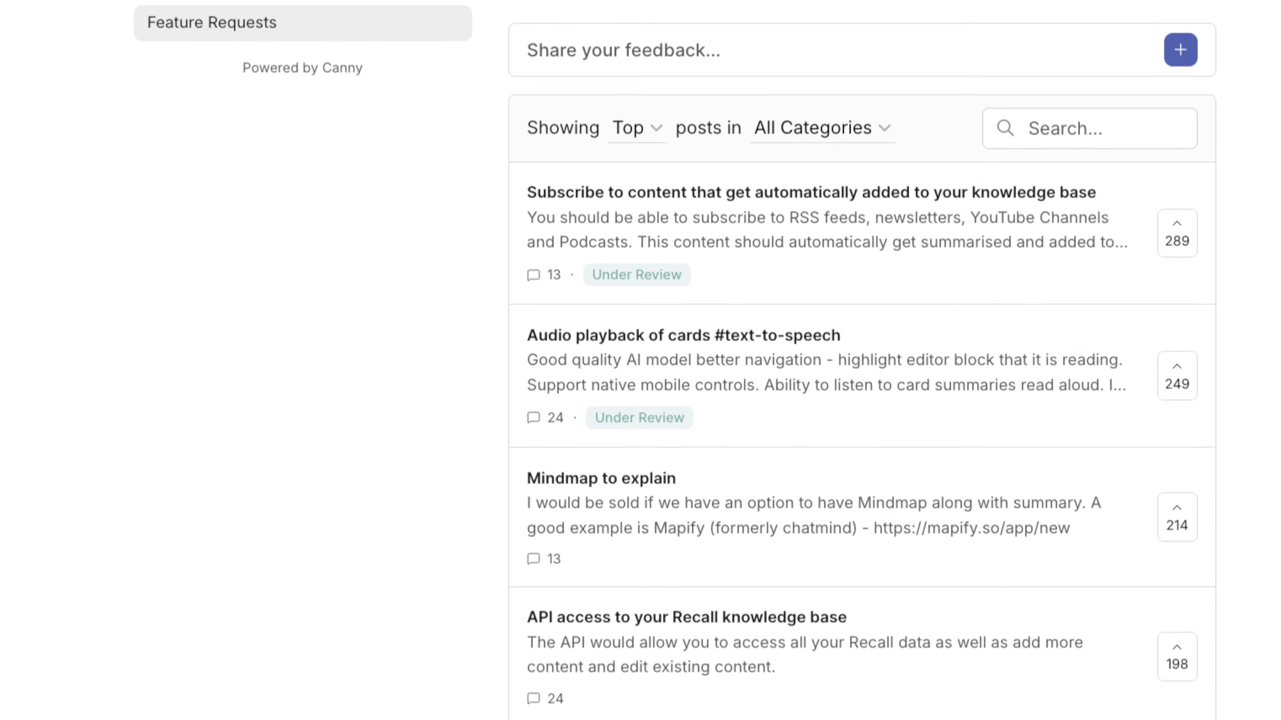
pyautogui.scroll(-2, 862, 361)
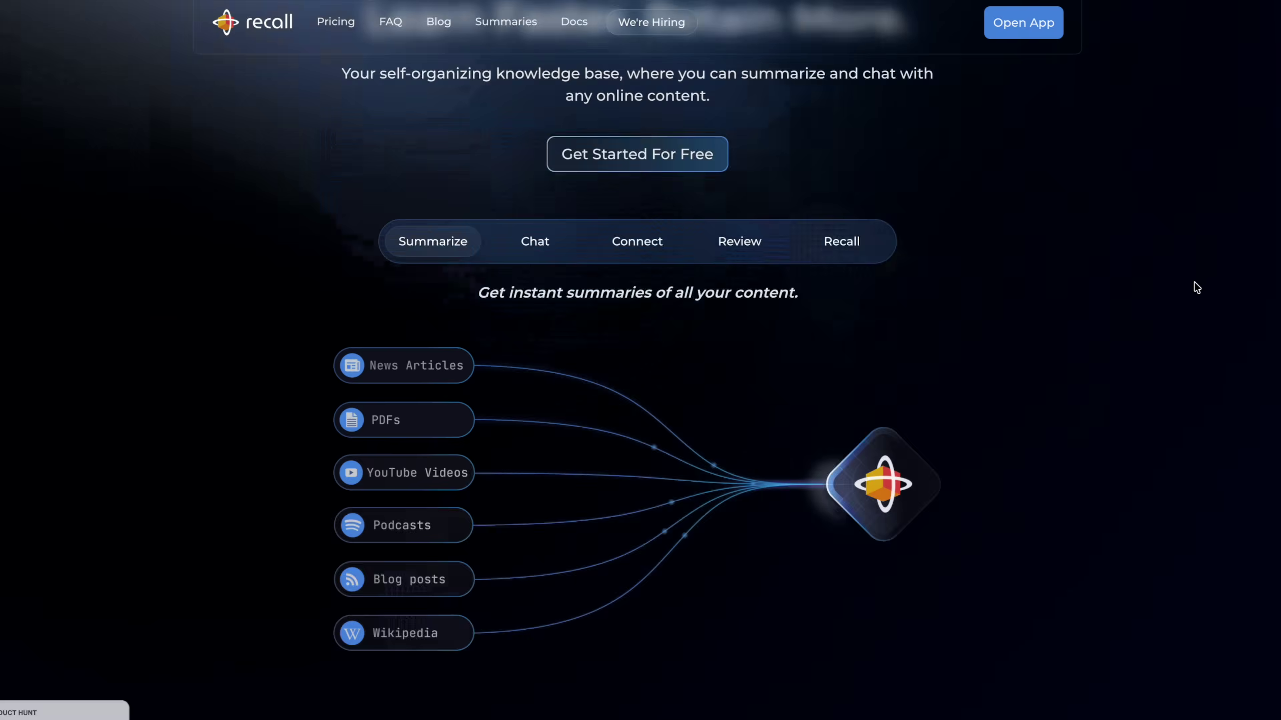
pyautogui.scroll(-6, 1194, 286)
pyautogui.scroll(-8, 1199, 289)
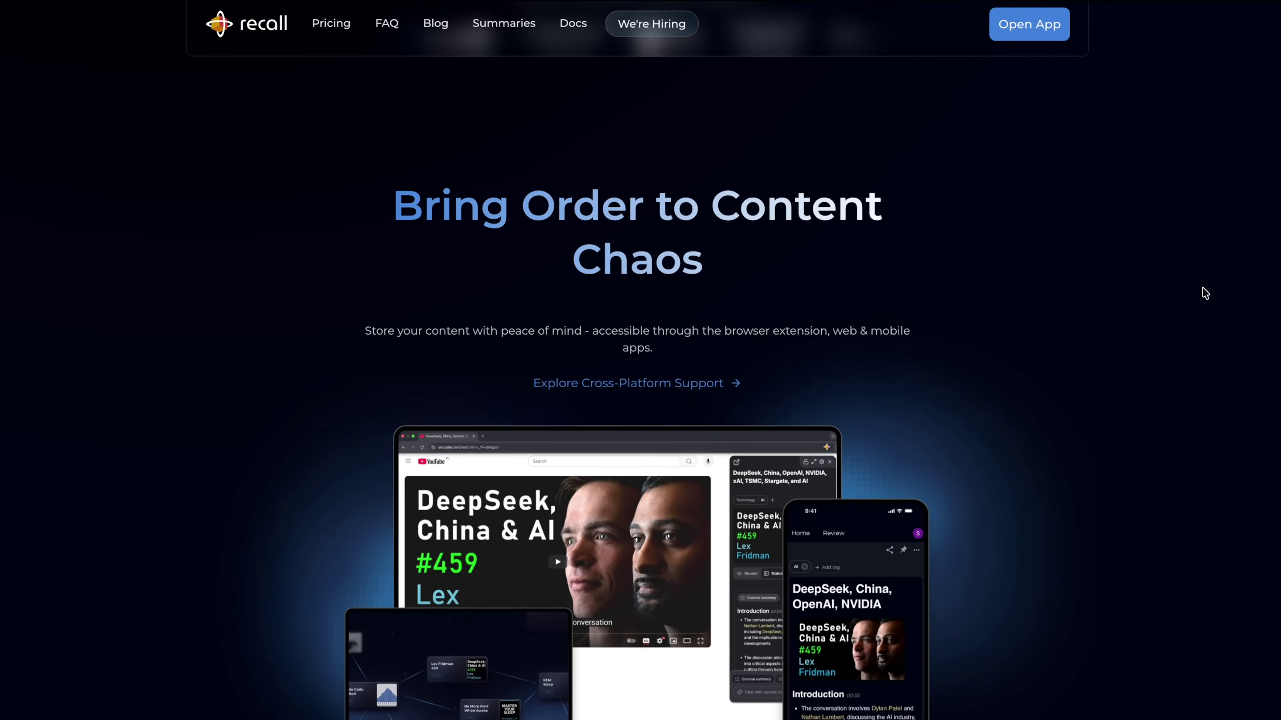
pyautogui.scroll(-5, 1210, 295)
pyautogui.scroll(-5, 1216, 300)
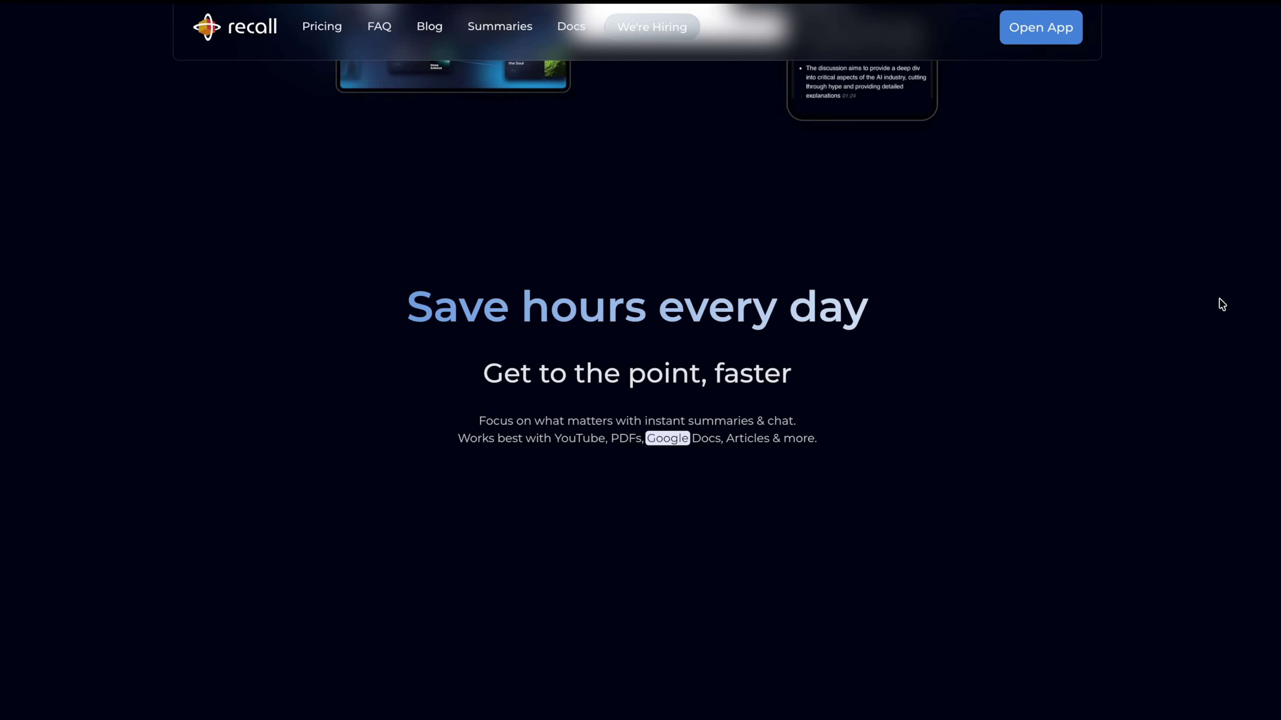
pyautogui.scroll(-6, 1224, 301)
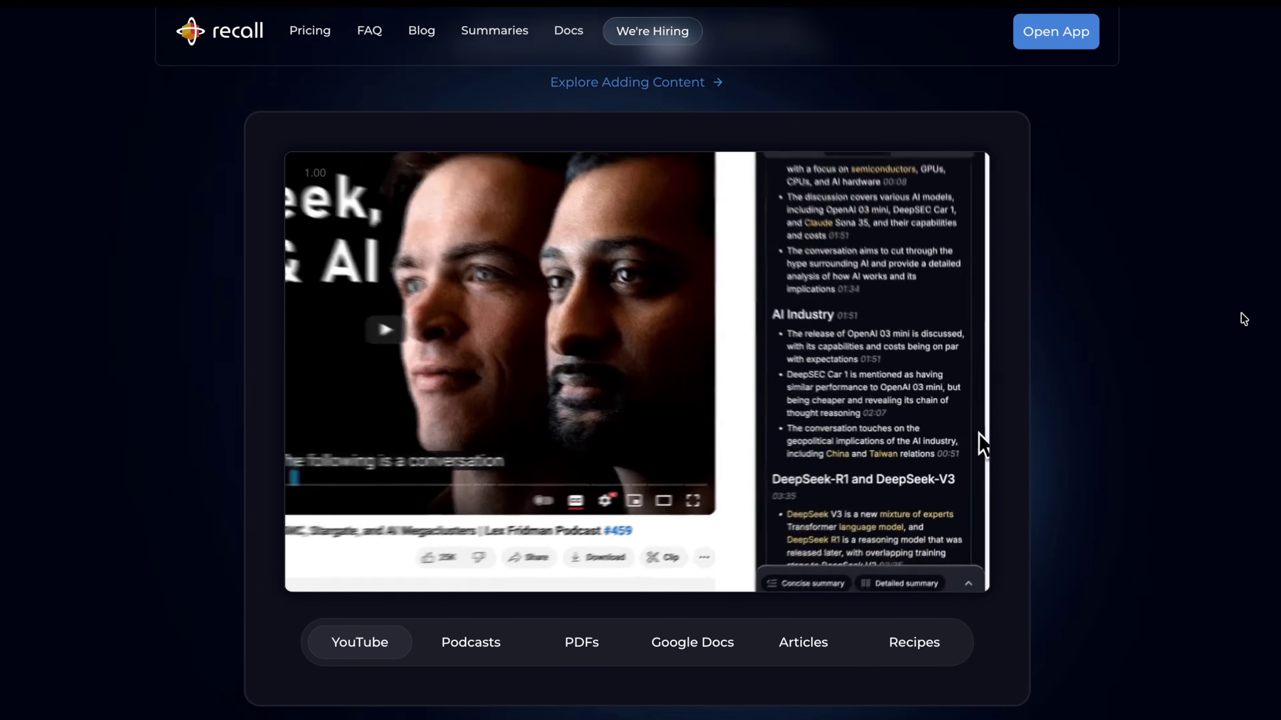
pyautogui.scroll(-10, 1238, 317)
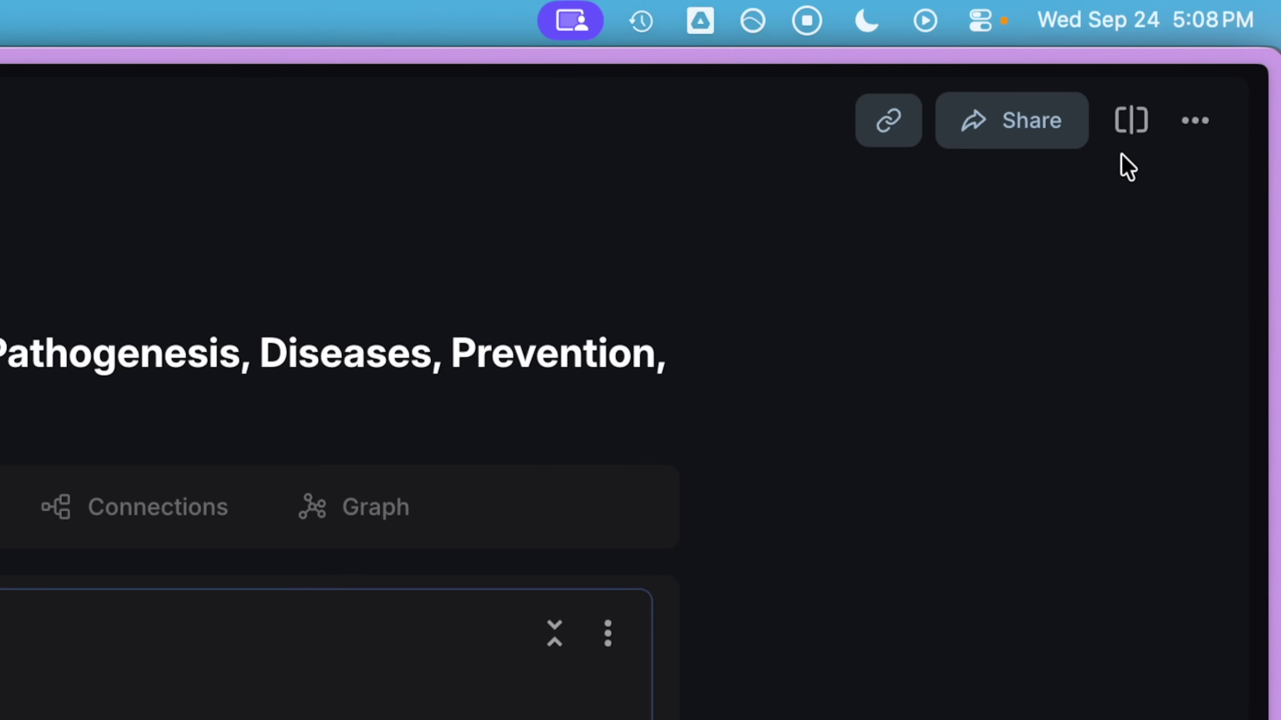
# Check the gut microbiota card's options, graph and quiz review, then open the Essentials strength-training card
pyautogui.click(1194, 121)
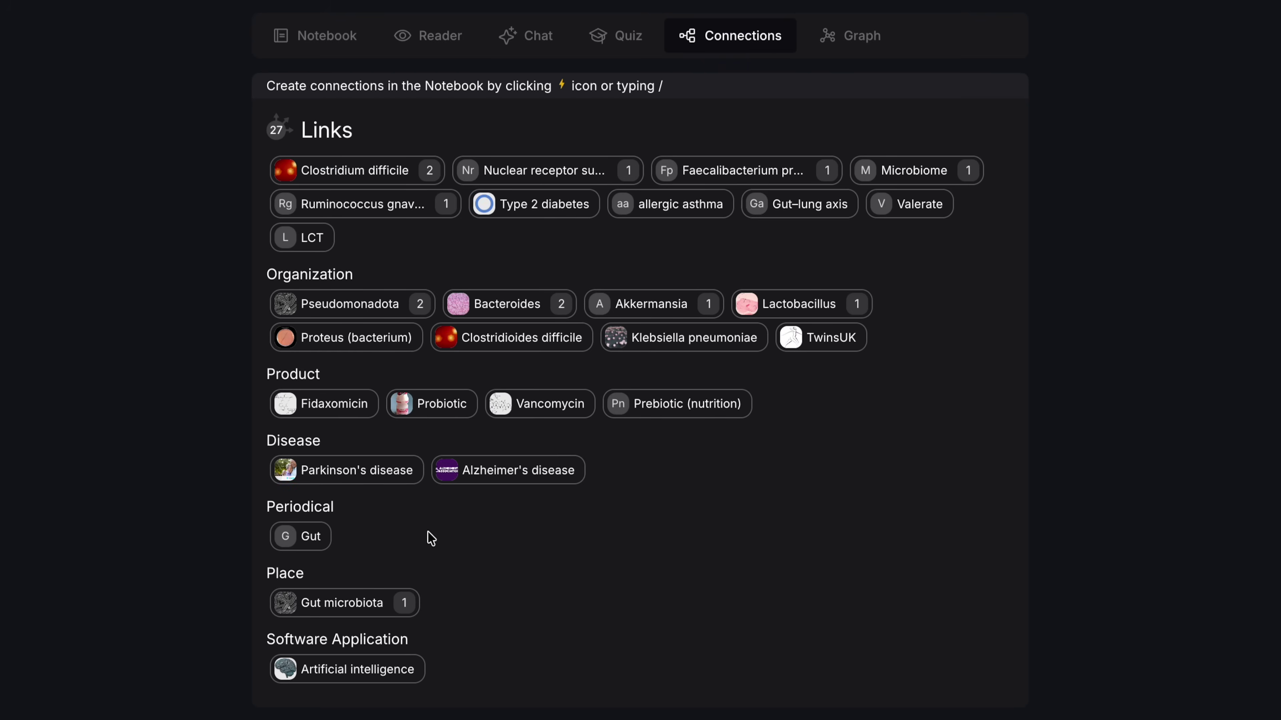
pyautogui.click(863, 33)
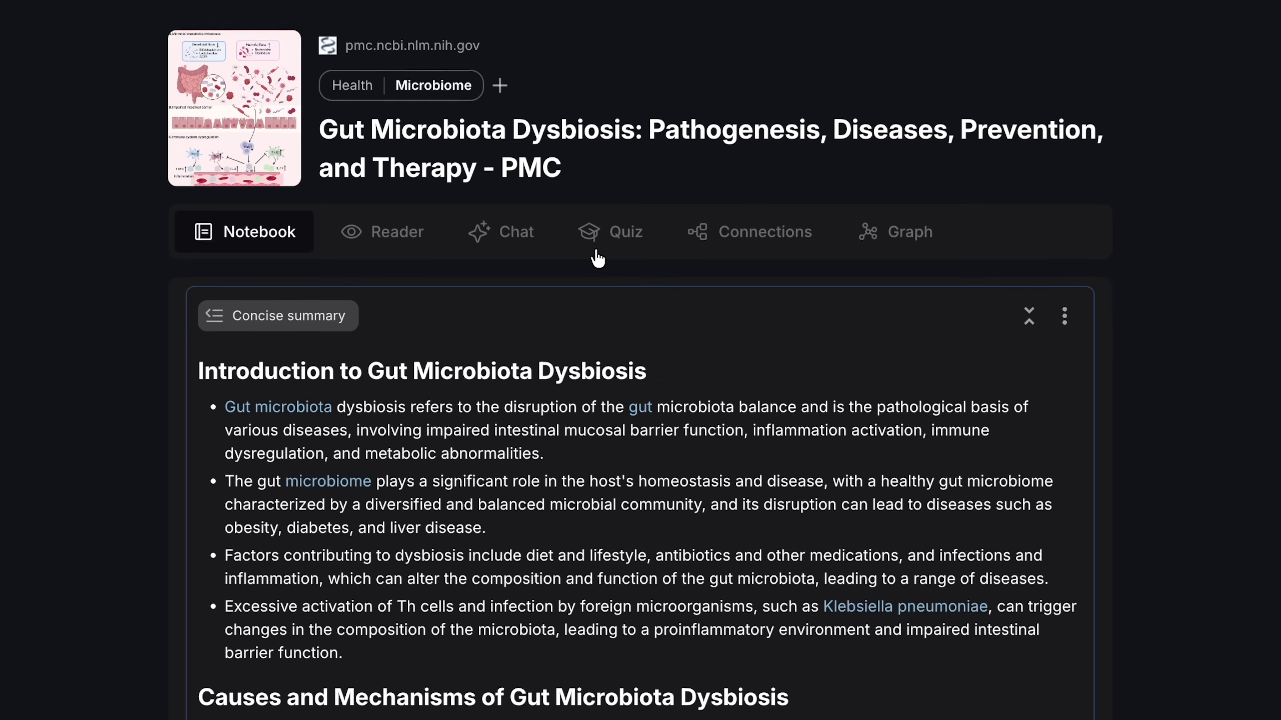
pyautogui.click(600, 232)
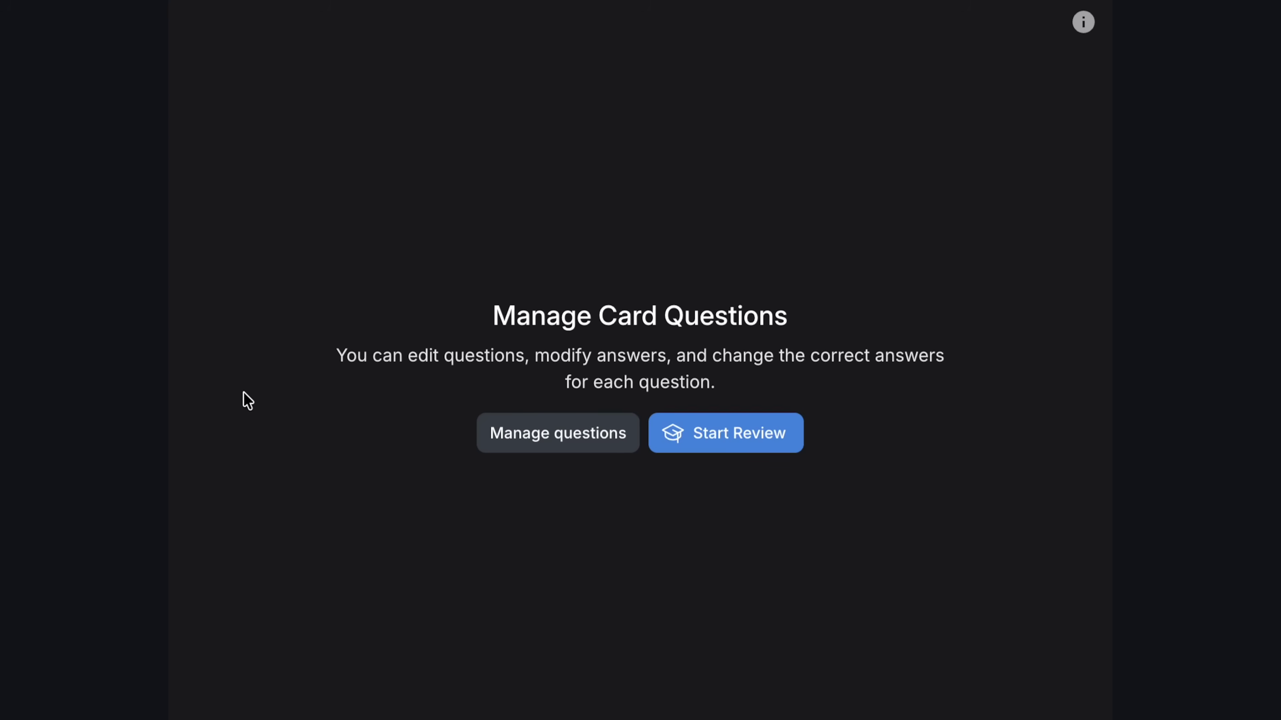
pyautogui.click(696, 429)
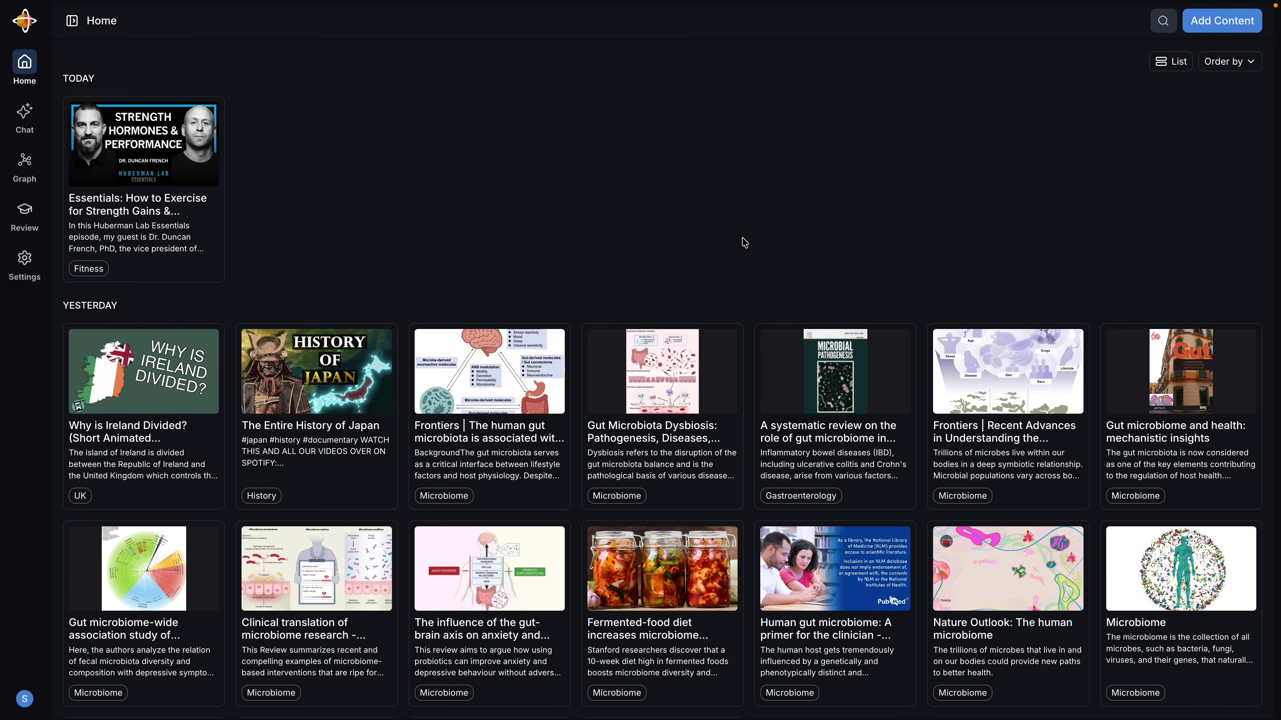
pyautogui.click(168, 197)
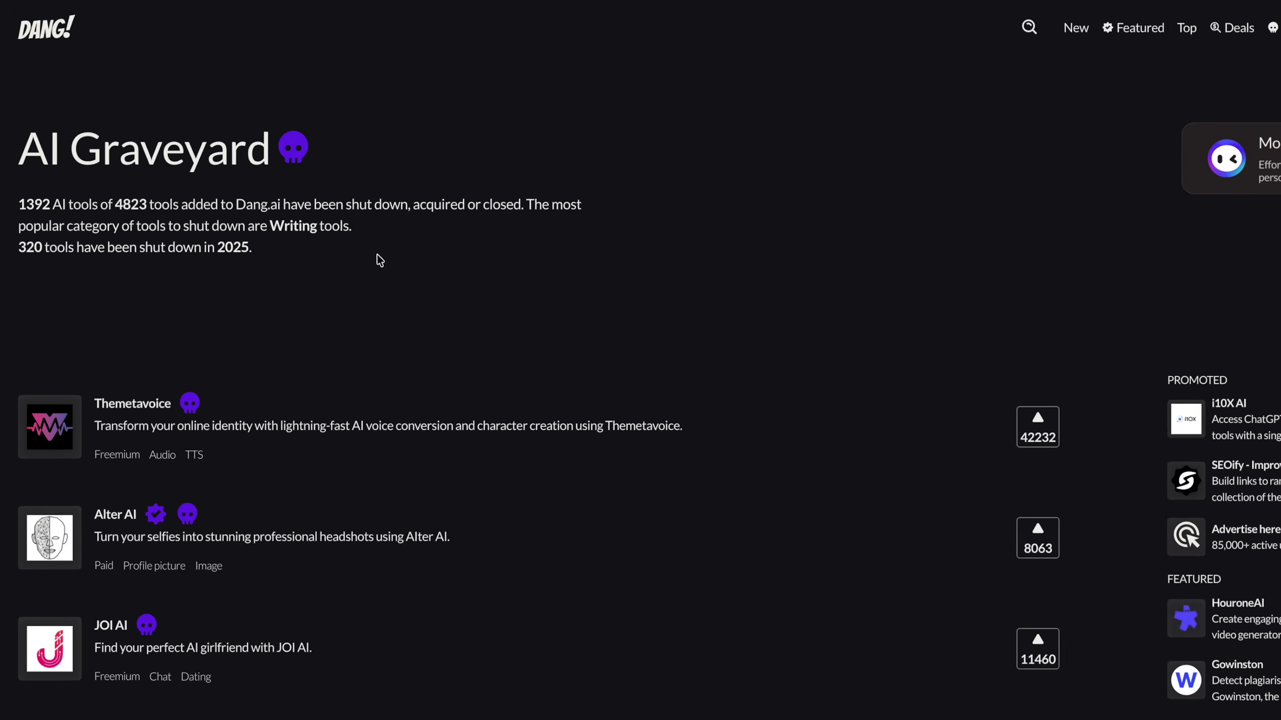
# Highlight the sentence stating 20 AI tools were shut down in 2025
pyautogui.moveTo(375, 260); pyautogui.dragTo(50, 497)
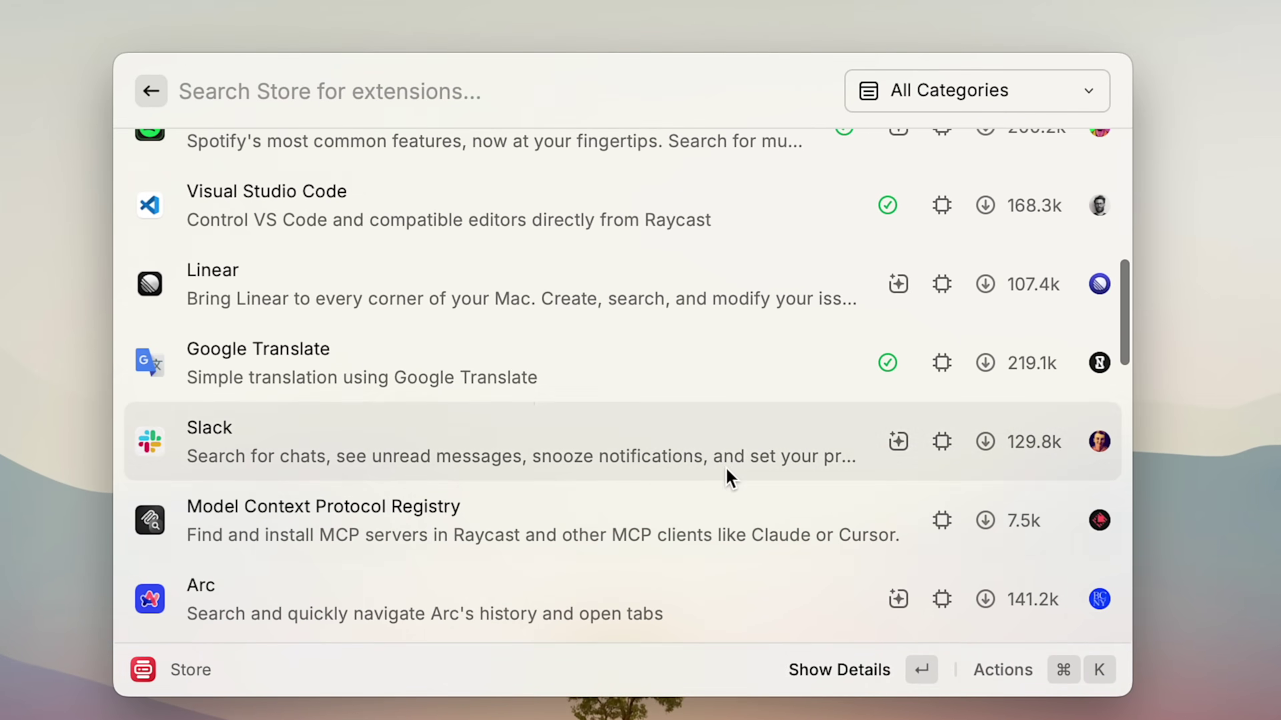
# Install the Slack extension from the Raycast Store's action panel
pyautogui.rightClick(726, 477)
pyautogui.click(706, 456)
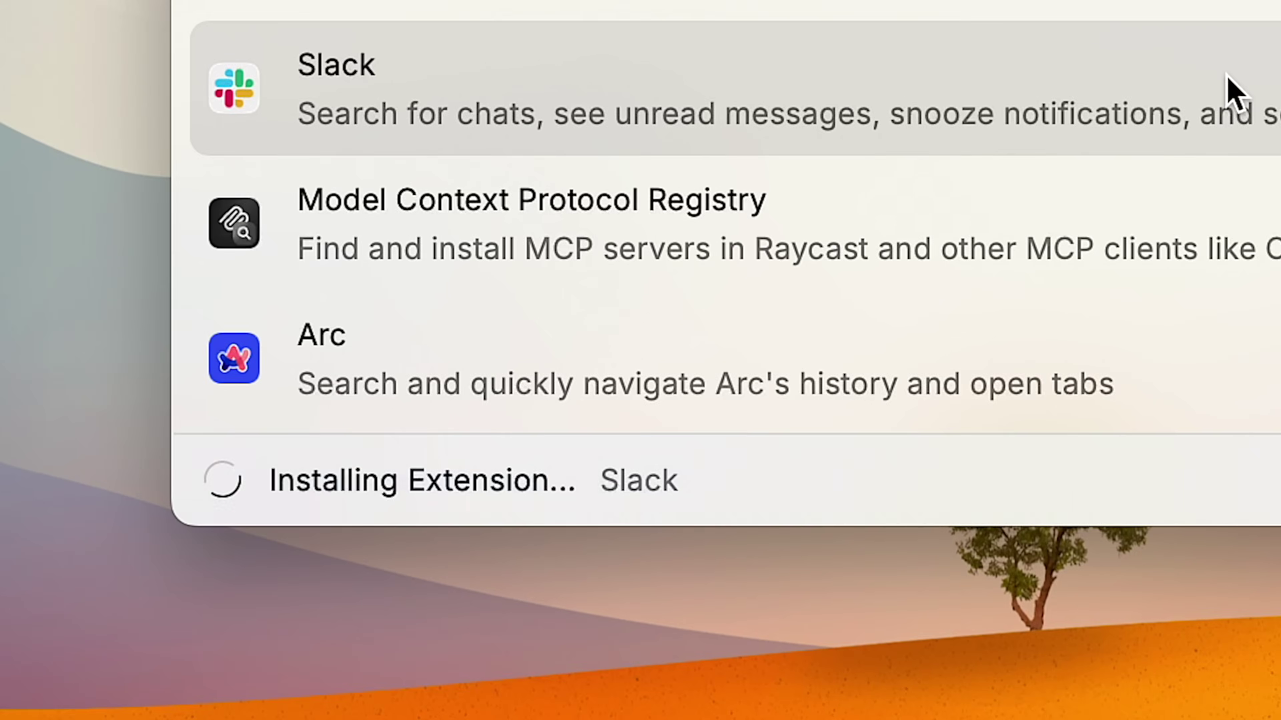